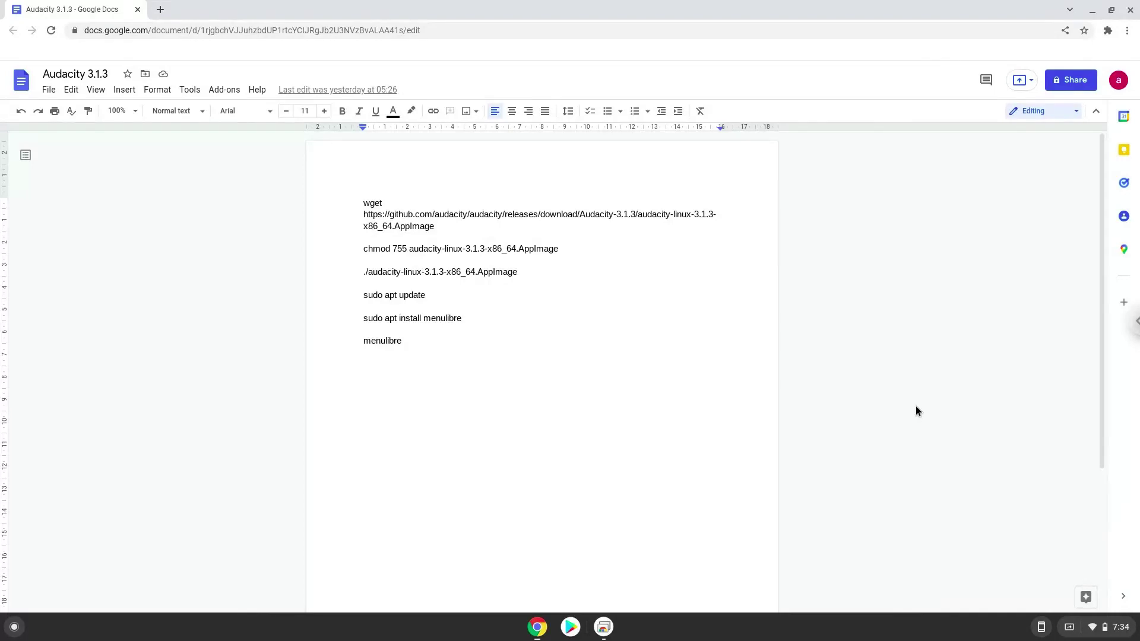
Step: Reach the Developers section of ChromeOS Settings via quick settings and Advanced
click(1085, 628)
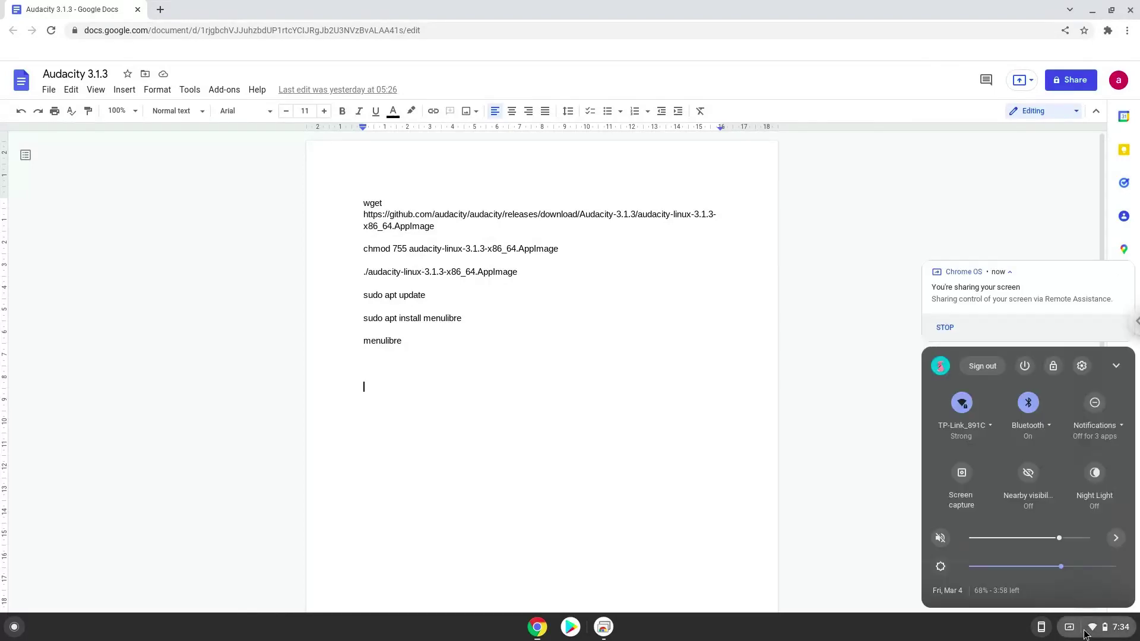
click(1082, 366)
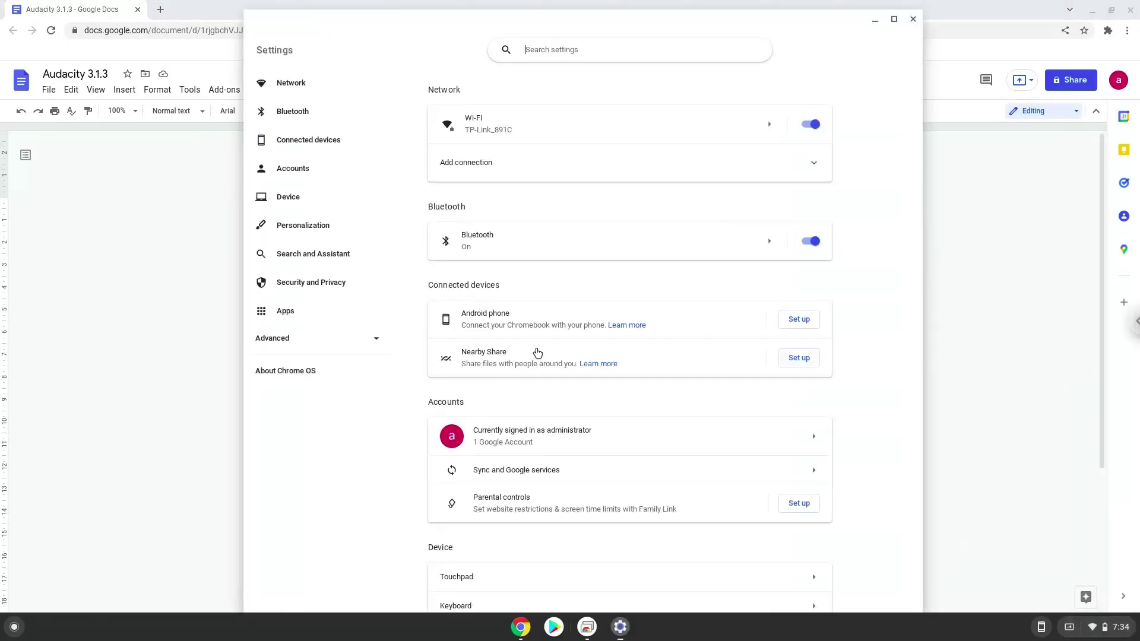
click(320, 340)
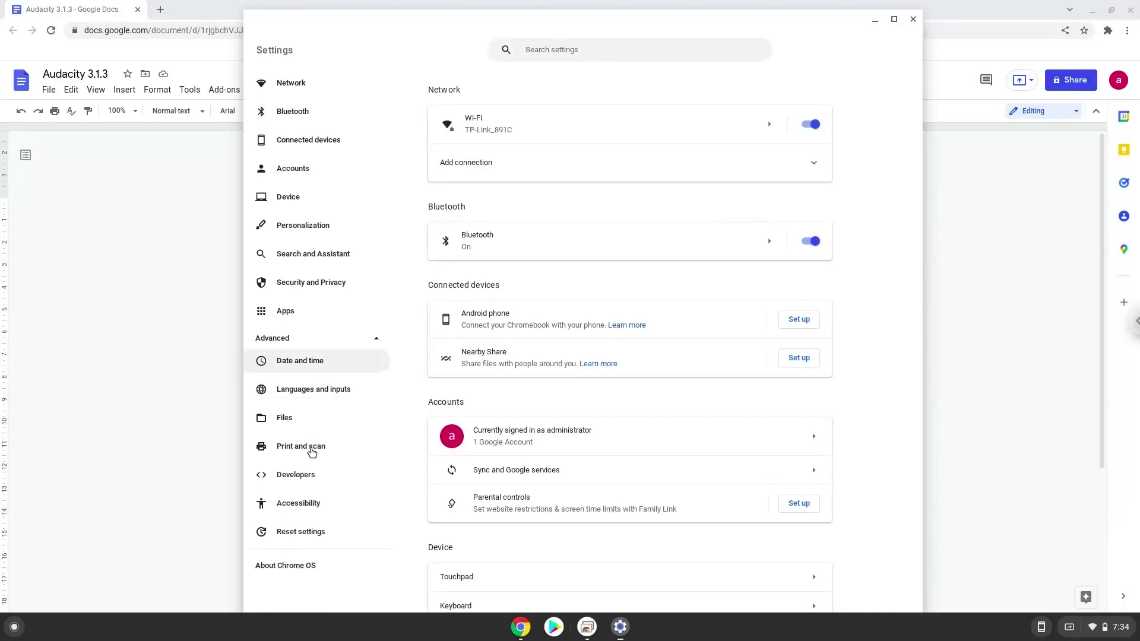
click(310, 481)
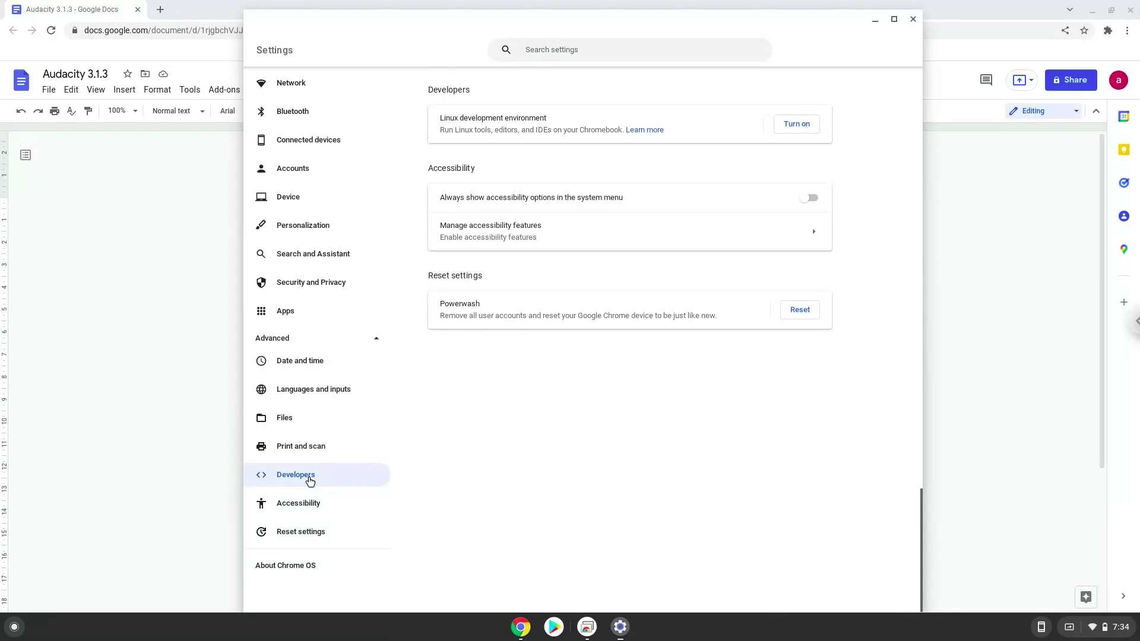
Step: Turn on the Linux development environment with the recommended disk size and close the terminal it opens
click(795, 125)
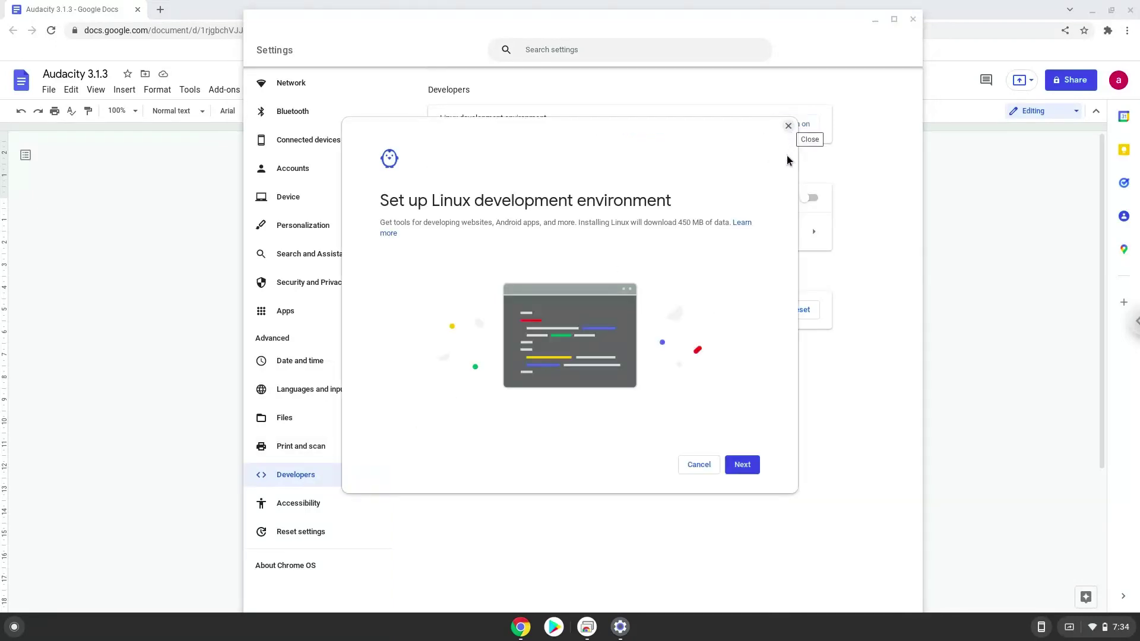
click(737, 465)
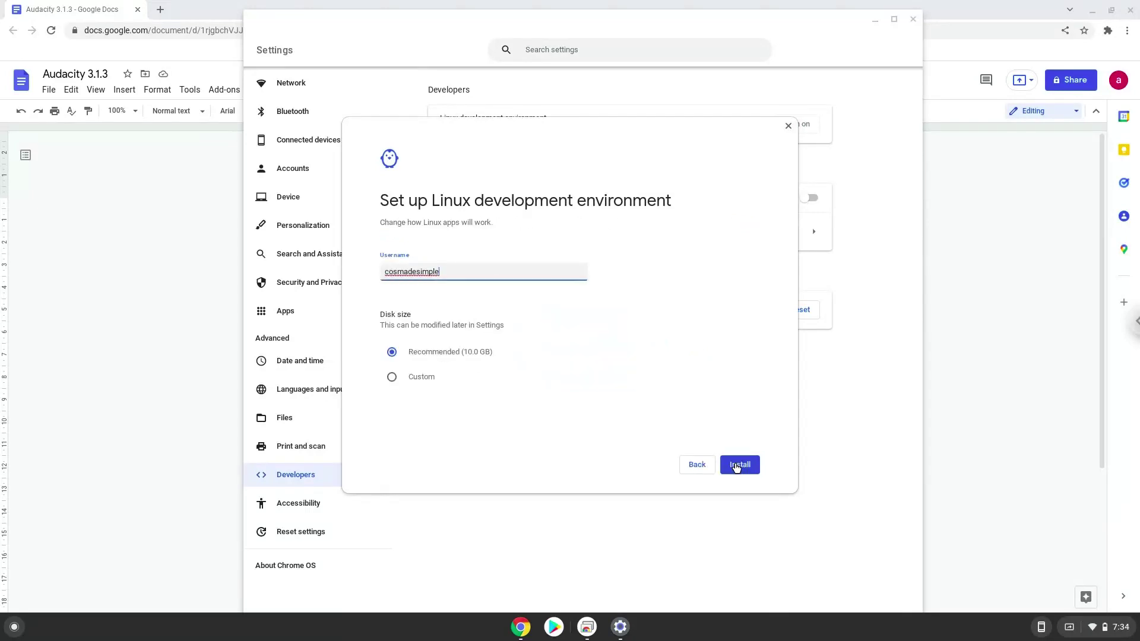
click(737, 465)
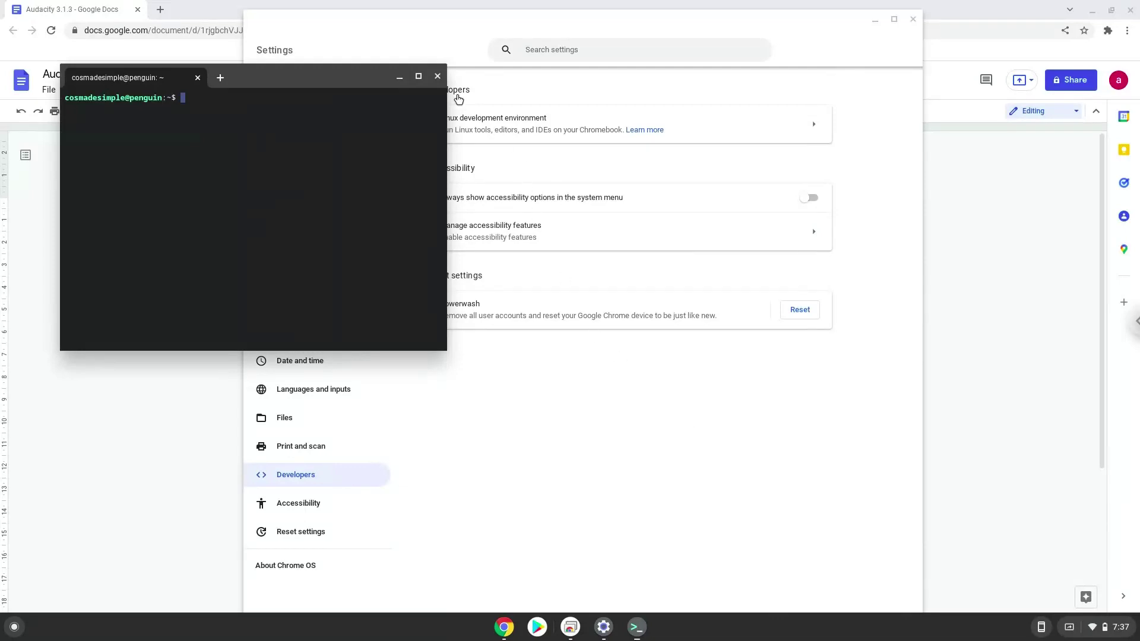
click(437, 78)
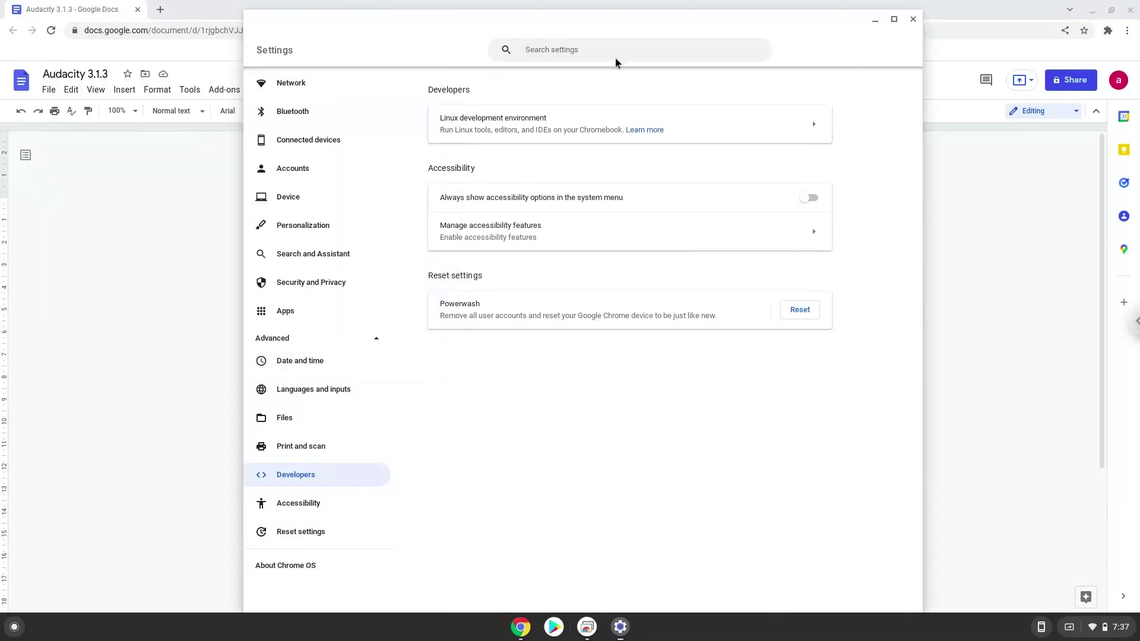
Step: Copy the wget AppImage download command from Docs and launch Terminal from the app launcher
click(910, 20)
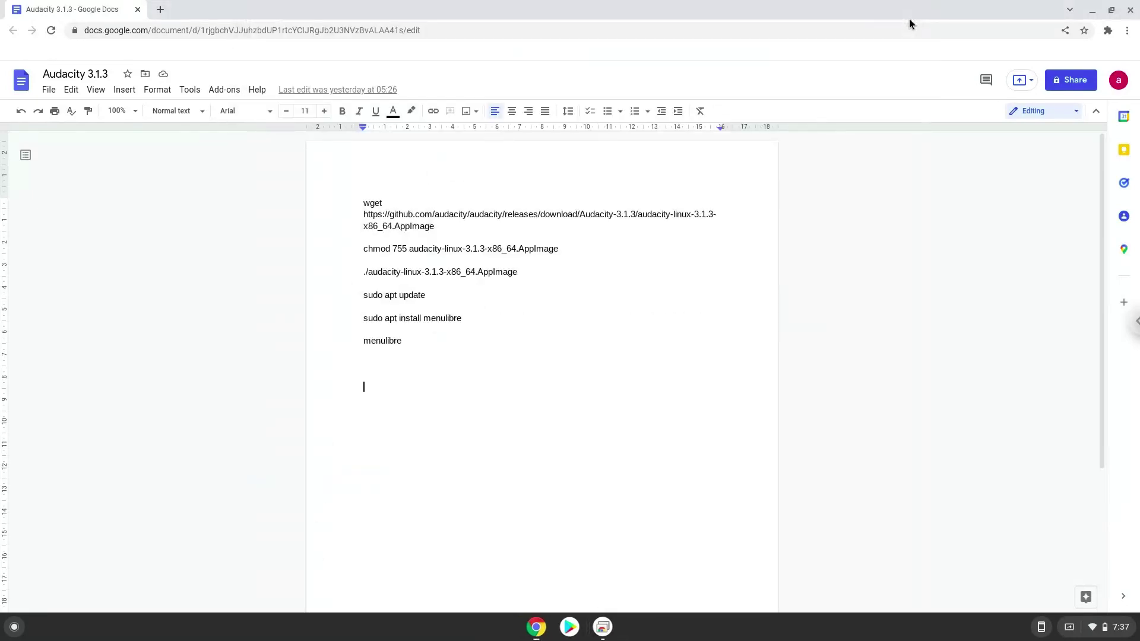
triple_click(502, 219)
right_click(502, 219)
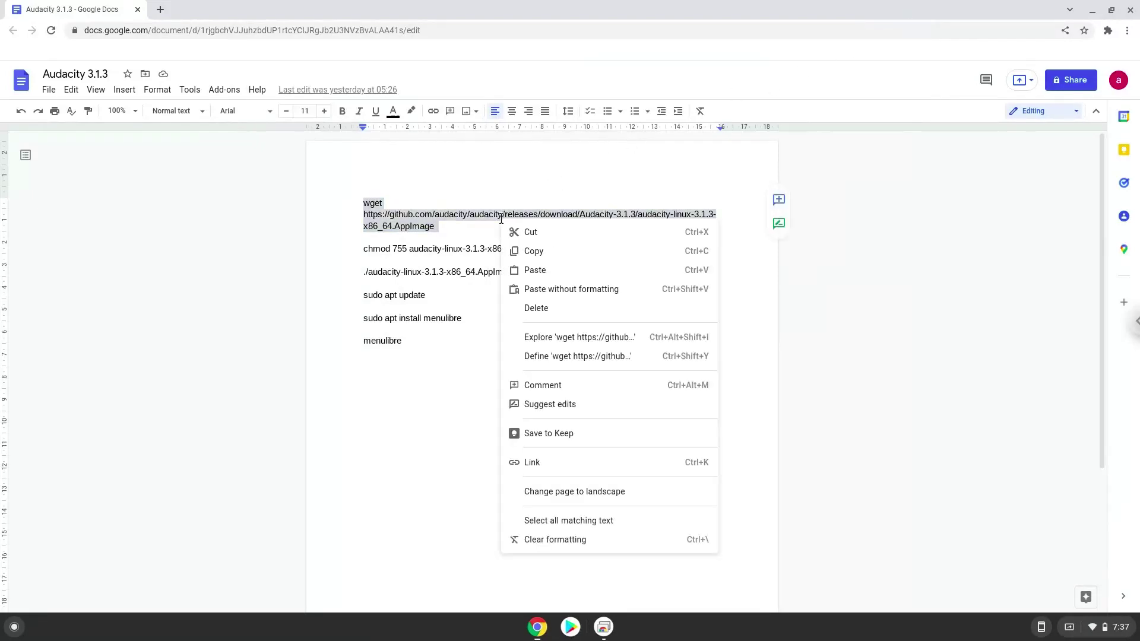
click(526, 251)
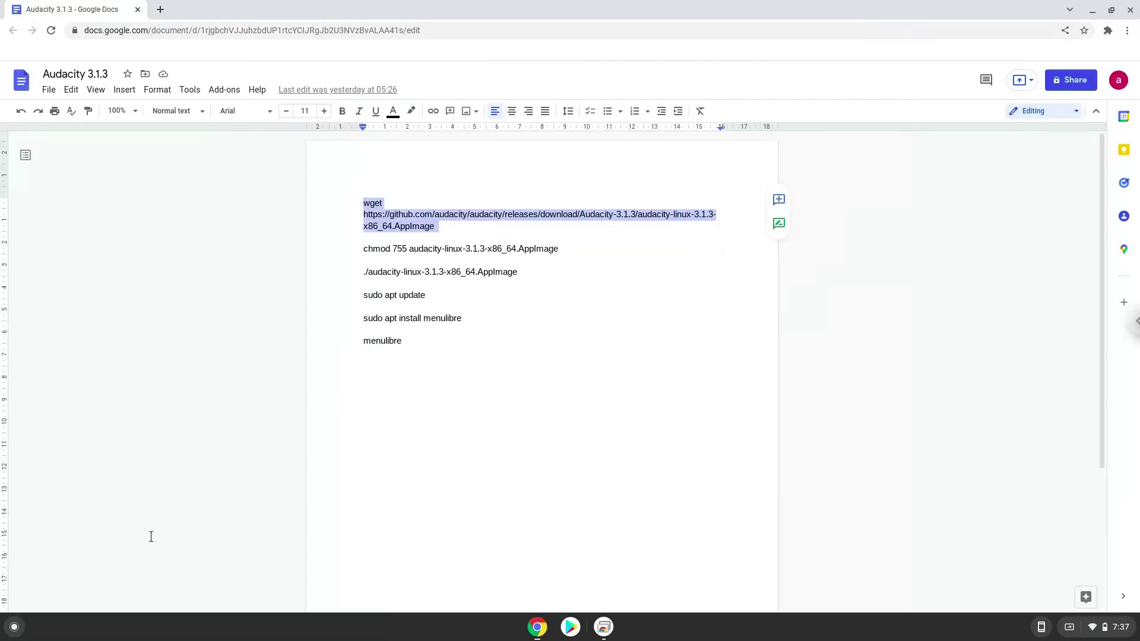
click(6, 630)
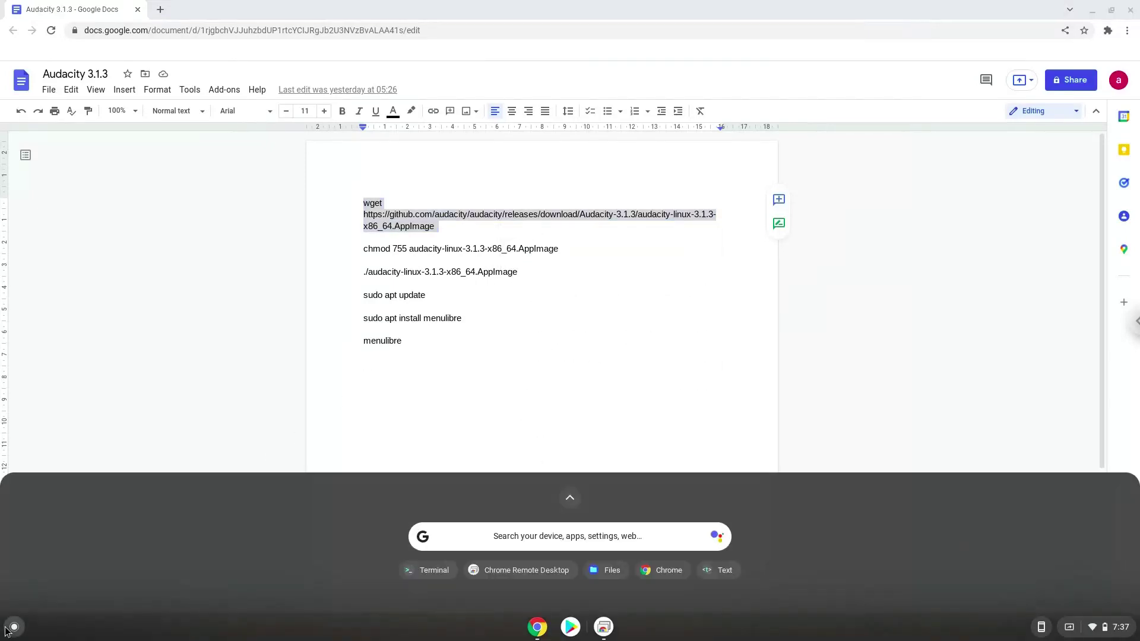
text(ter)
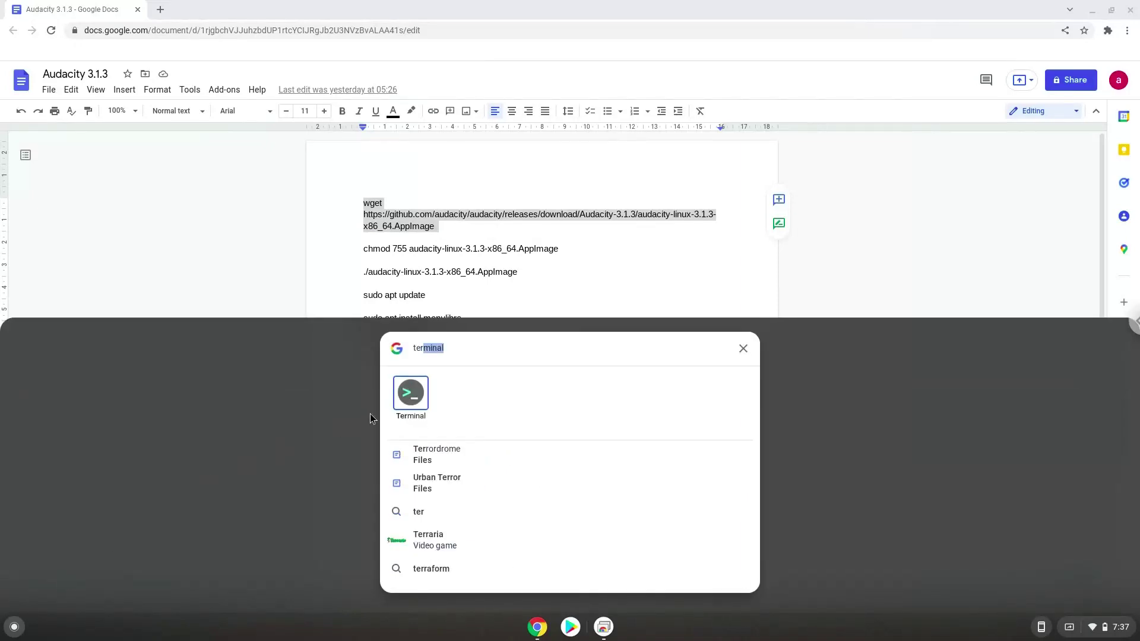
click(403, 398)
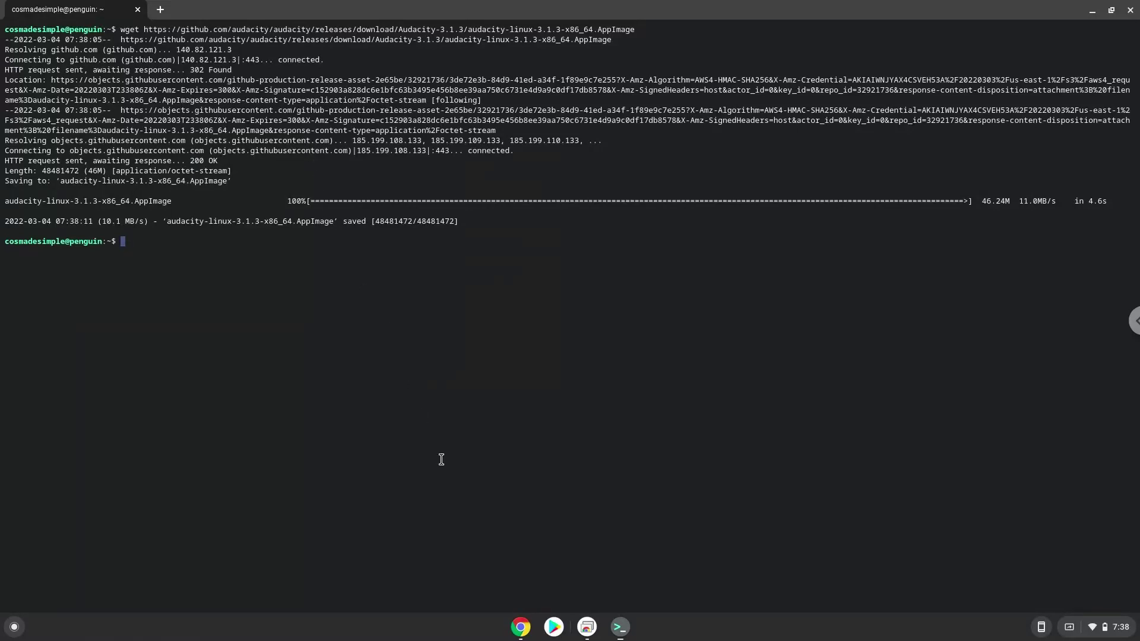
Step: Run the chmod line from Docs in Terminal to make the Audacity AppImage executable
click(520, 628)
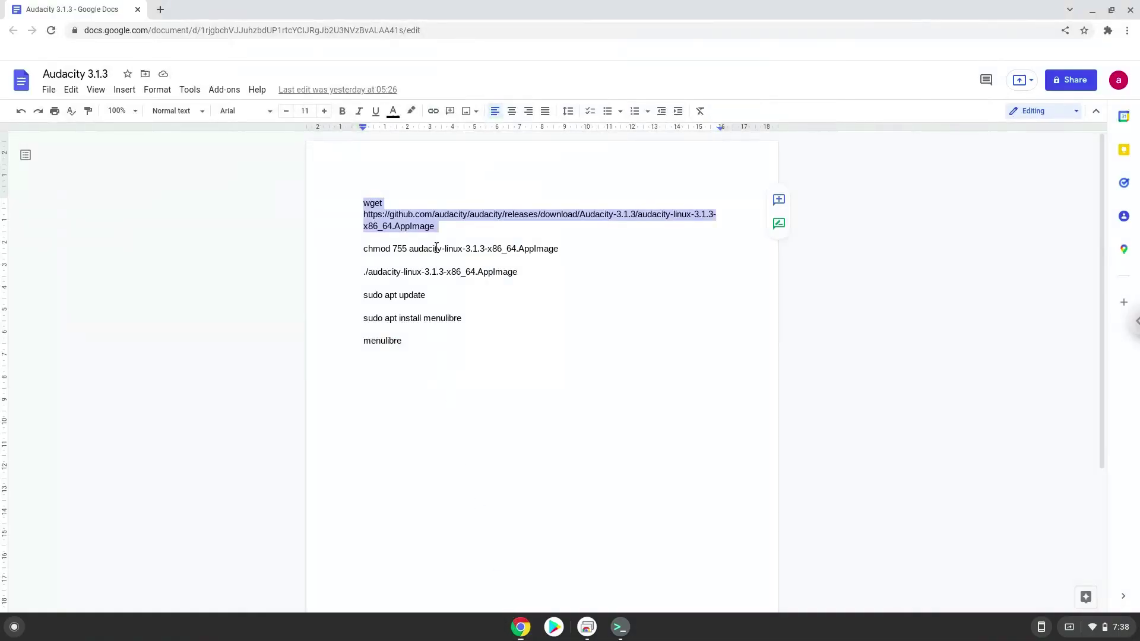
double_click(436, 248)
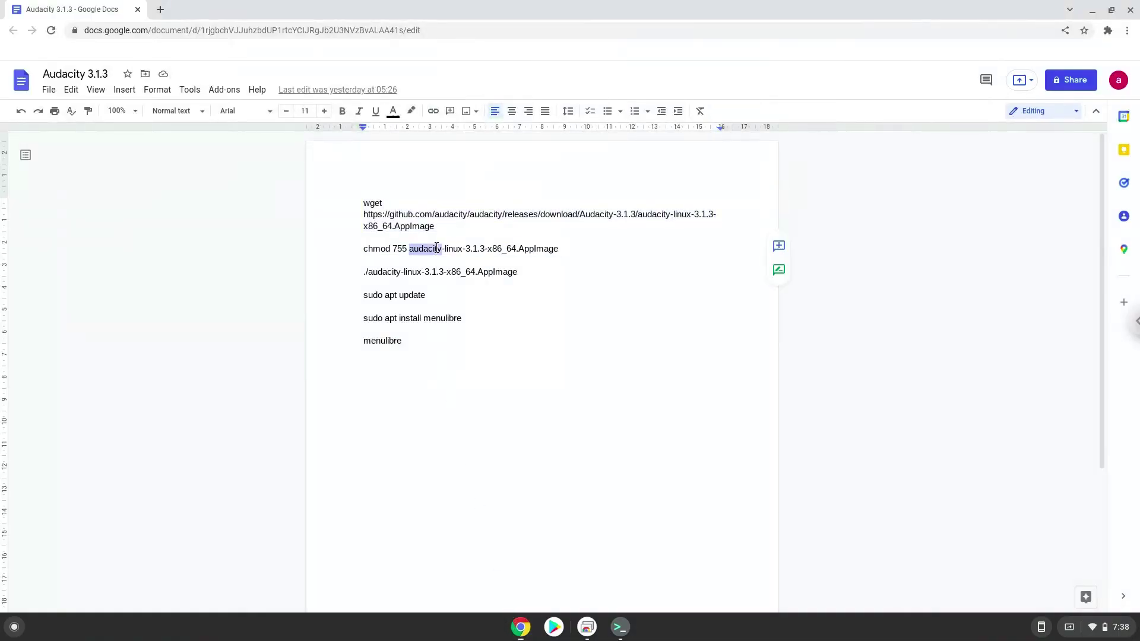
triple_click(436, 249)
right_click(436, 248)
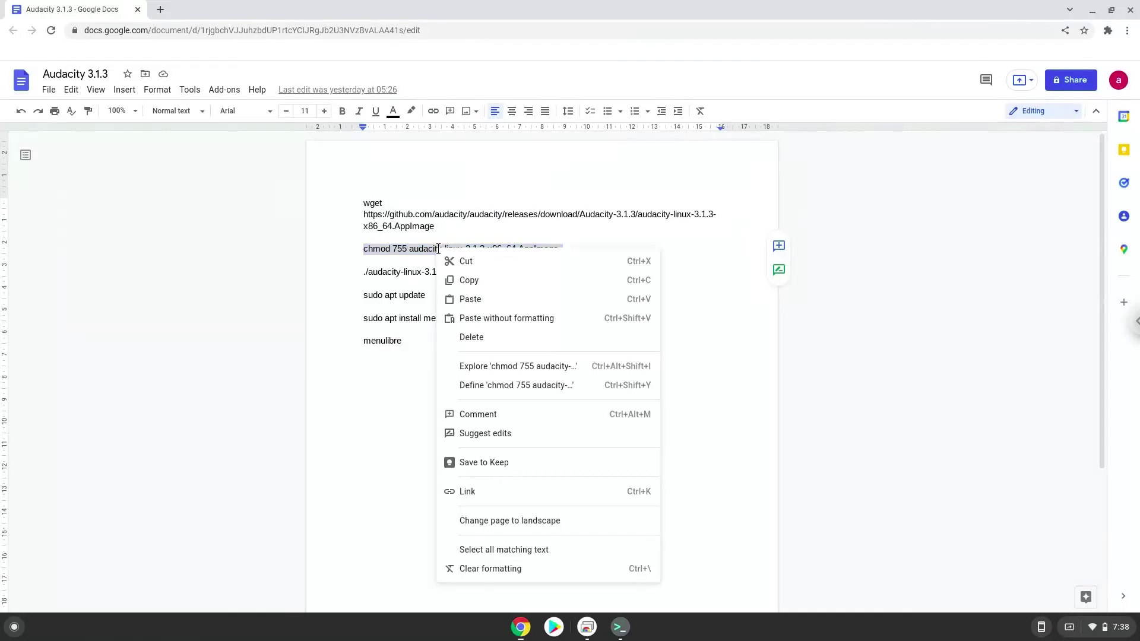
click(466, 282)
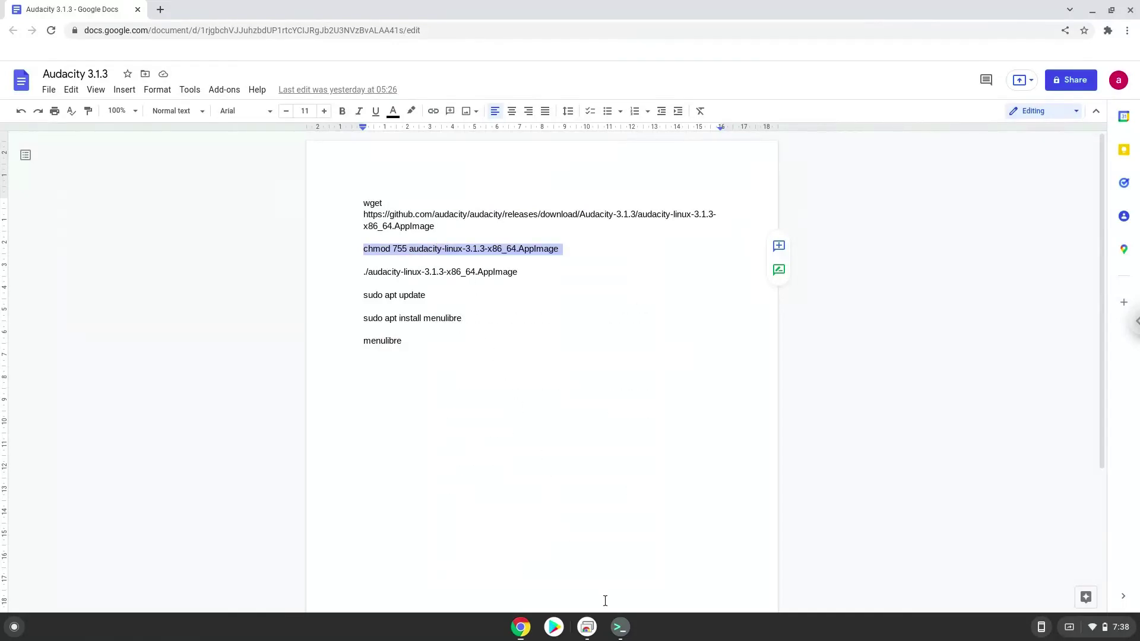
click(620, 630)
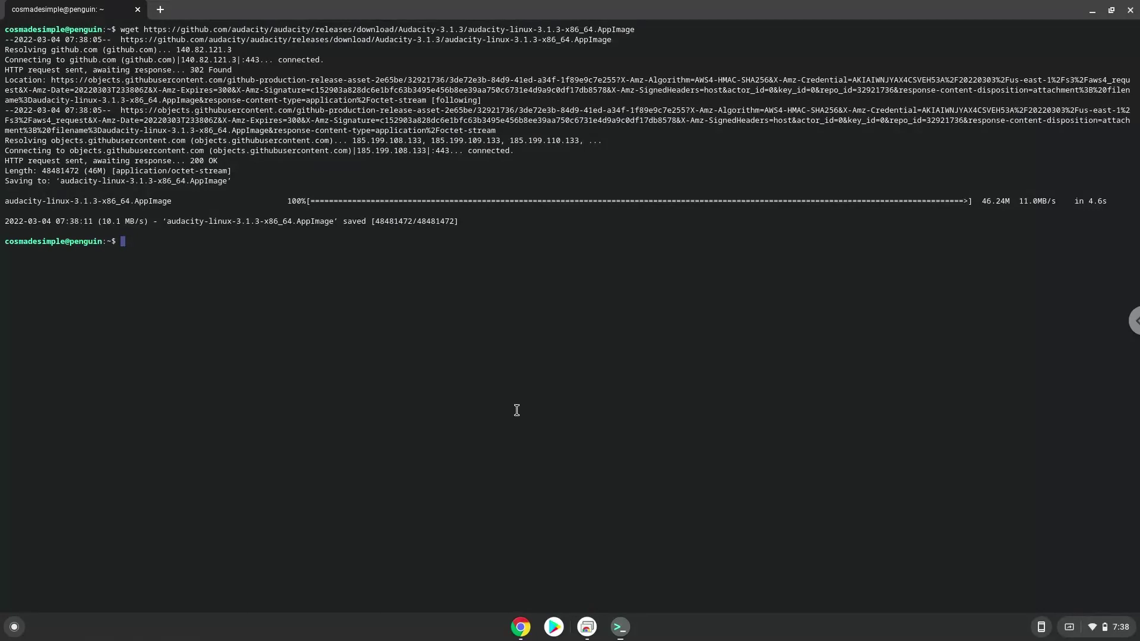
key(ctrl+shift+v)
key(Return)
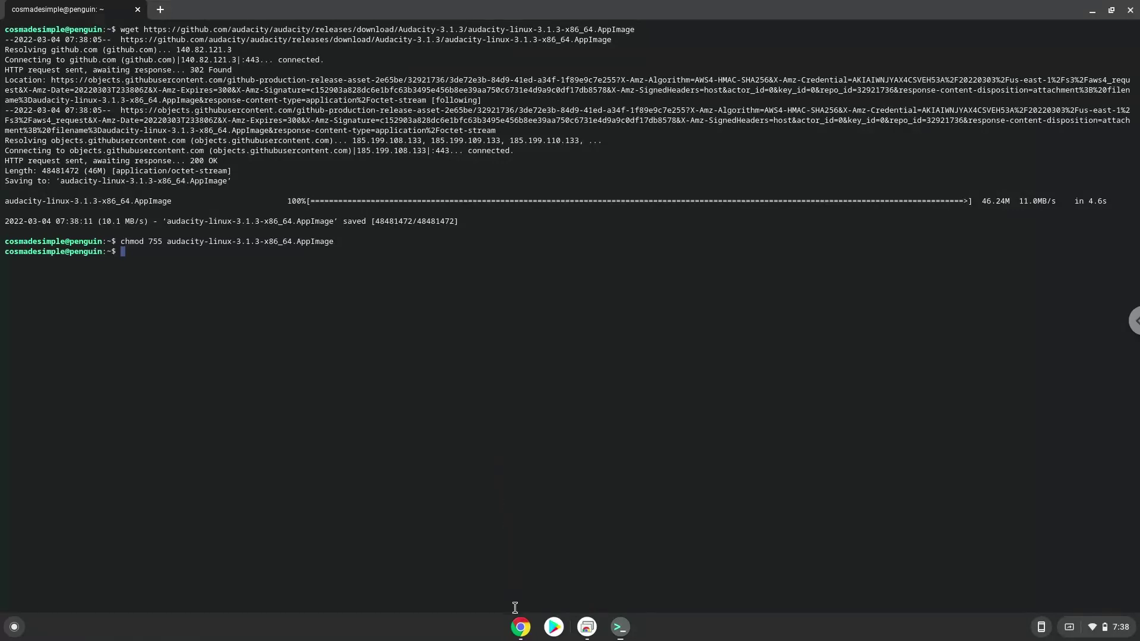
Step: Copy the ./audacity AppImage launch line from Docs and paste it at the Terminal prompt
click(517, 631)
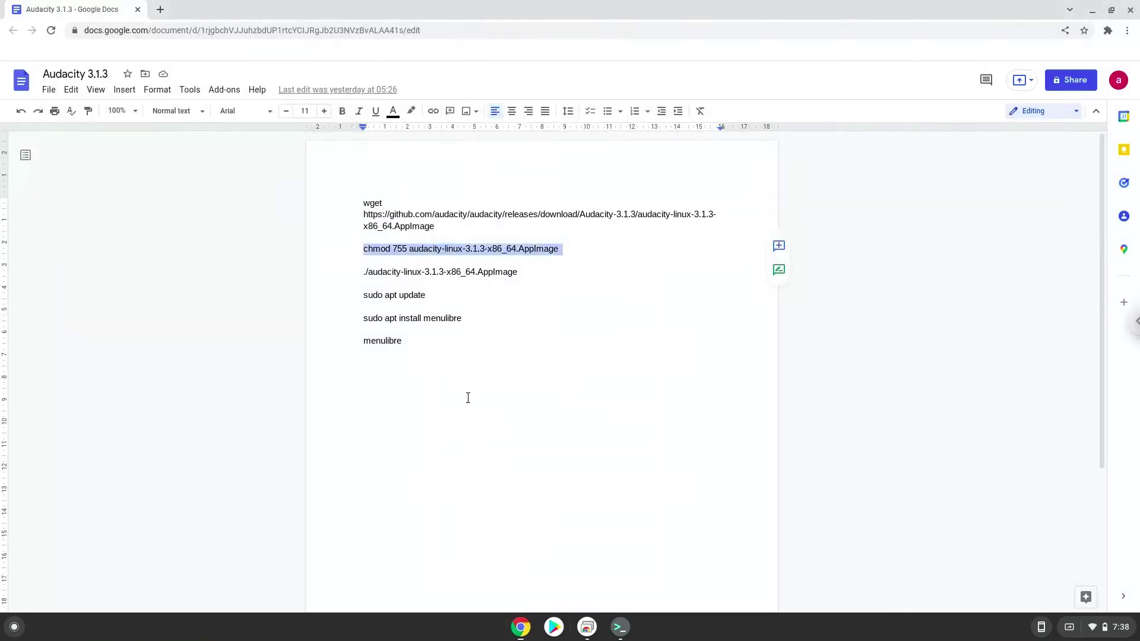
triple_click(465, 273)
right_click(467, 273)
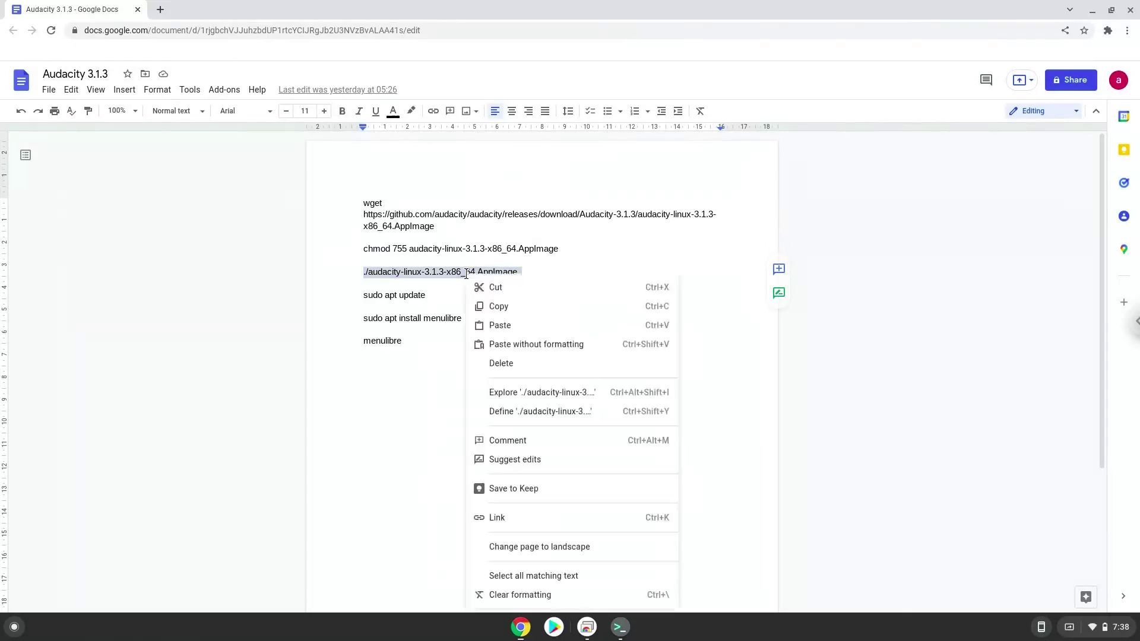
click(496, 306)
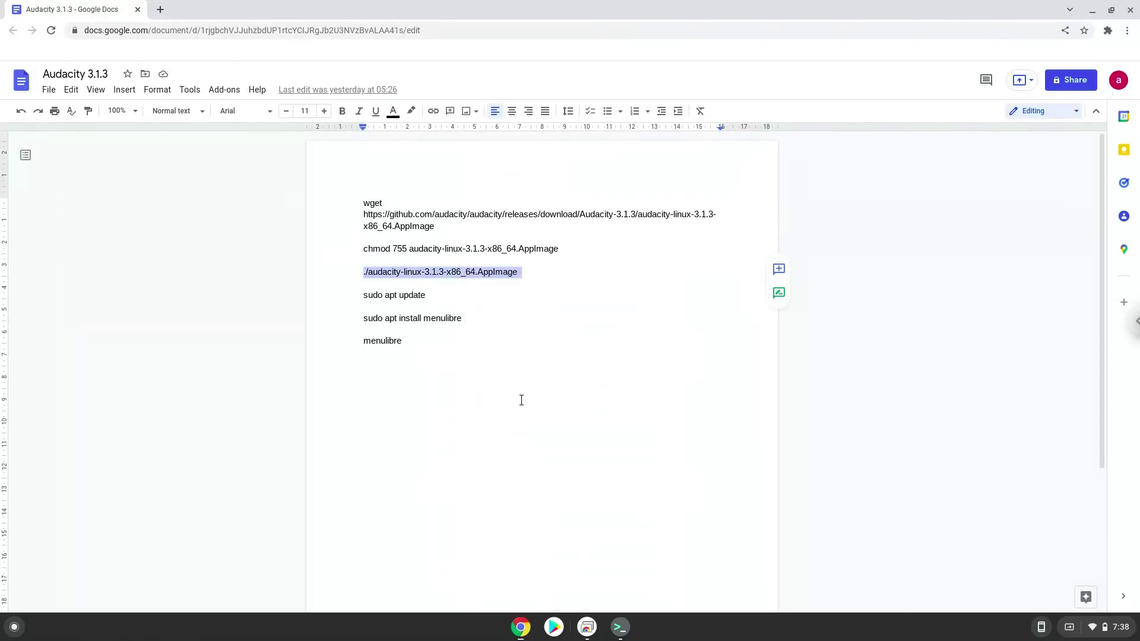
click(620, 627)
key(ctrl+shift+v)
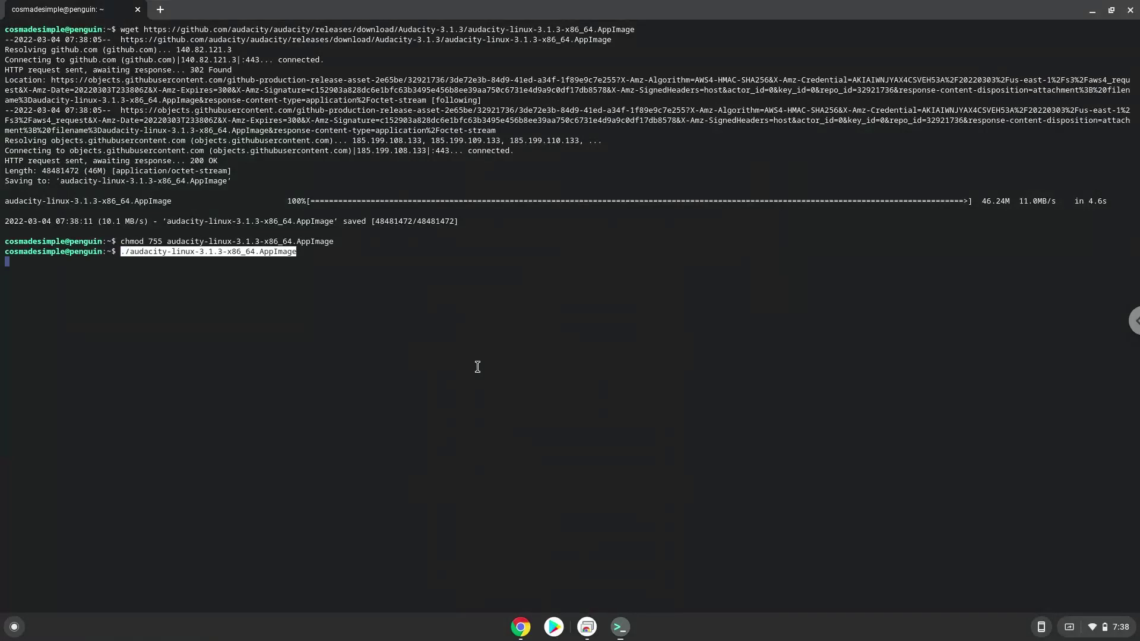
Step: Launch the Audacity AppImage, dismiss its update and welcome dialogs, and reposition and widen its window
key(Return)
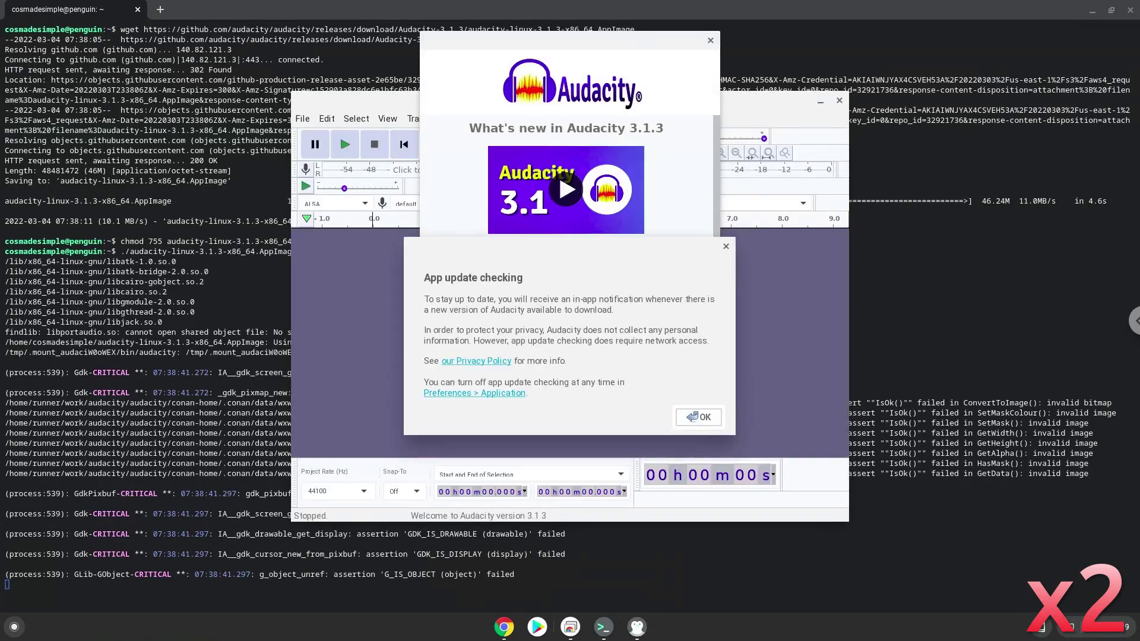
click(685, 415)
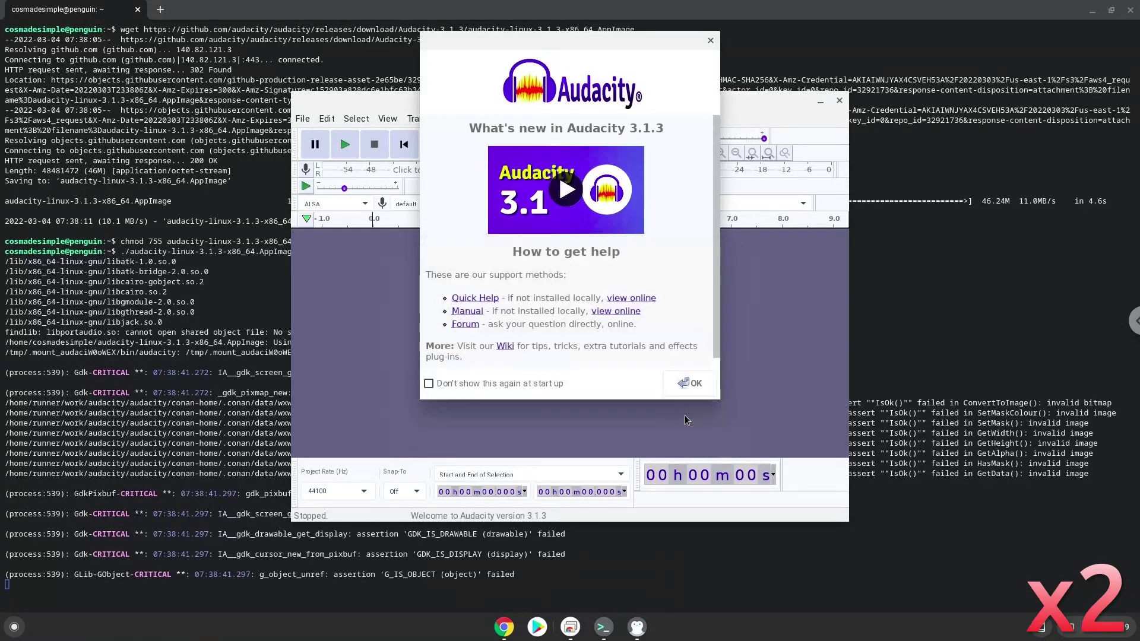
click(685, 382)
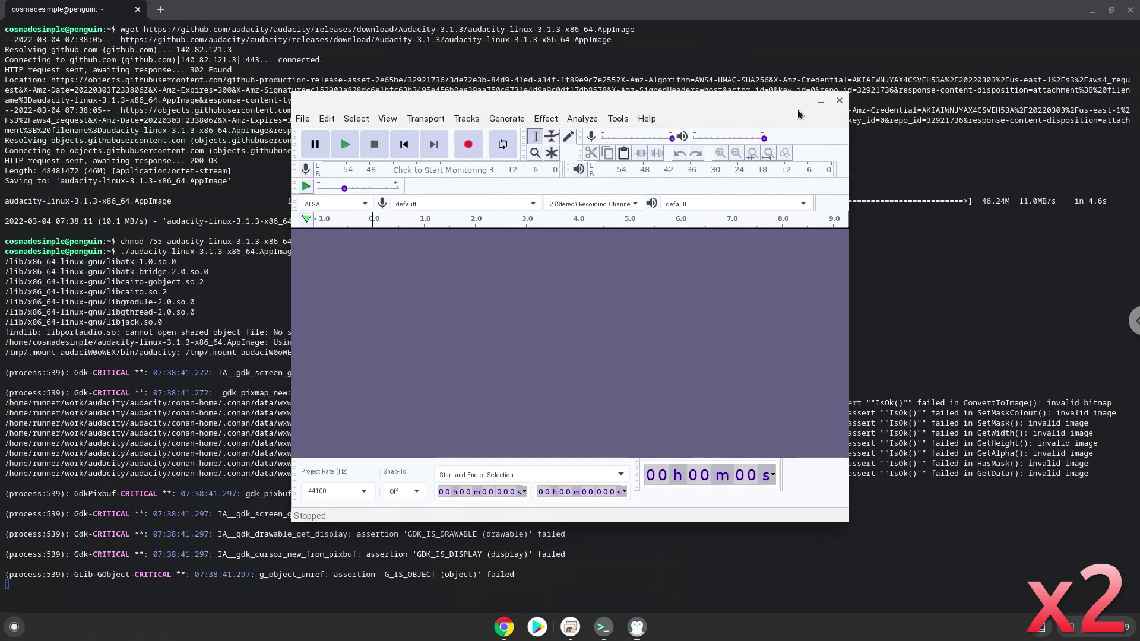
drag(788, 99, 1075, 9)
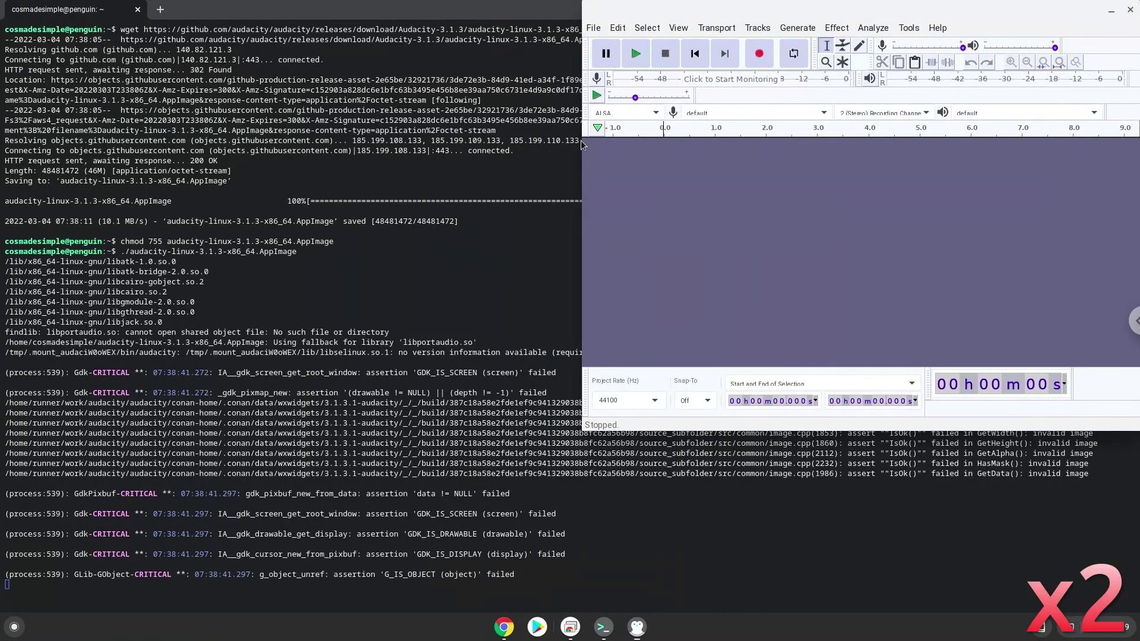
drag(585, 152, 1, 151)
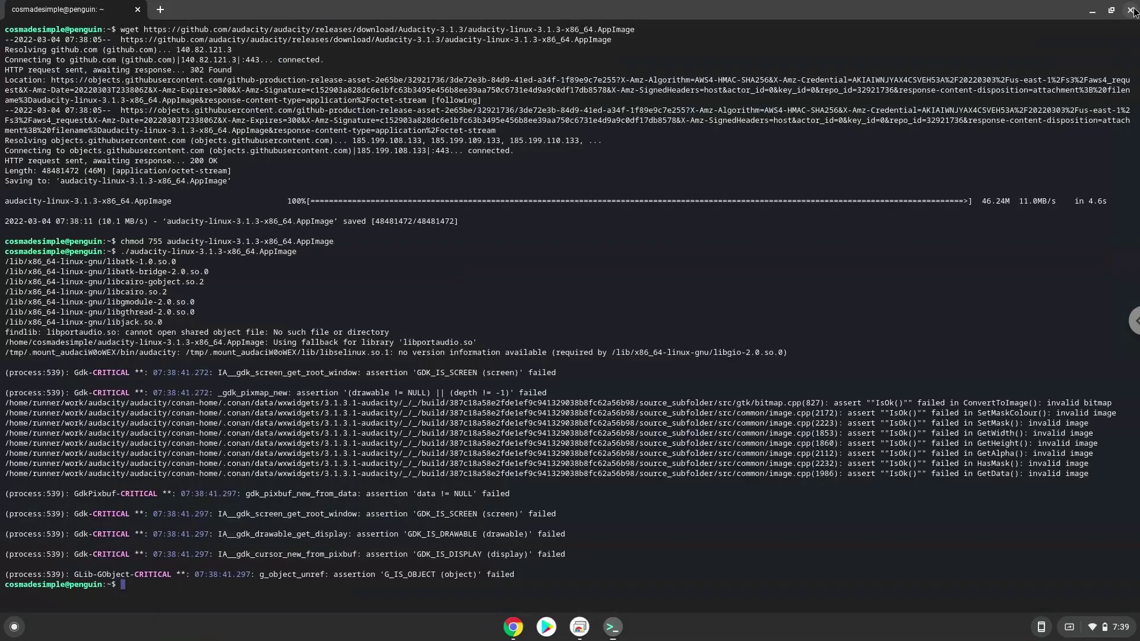
Step: Run 'sudo apt update' copied from Docs to refresh the Linux package lists
click(520, 628)
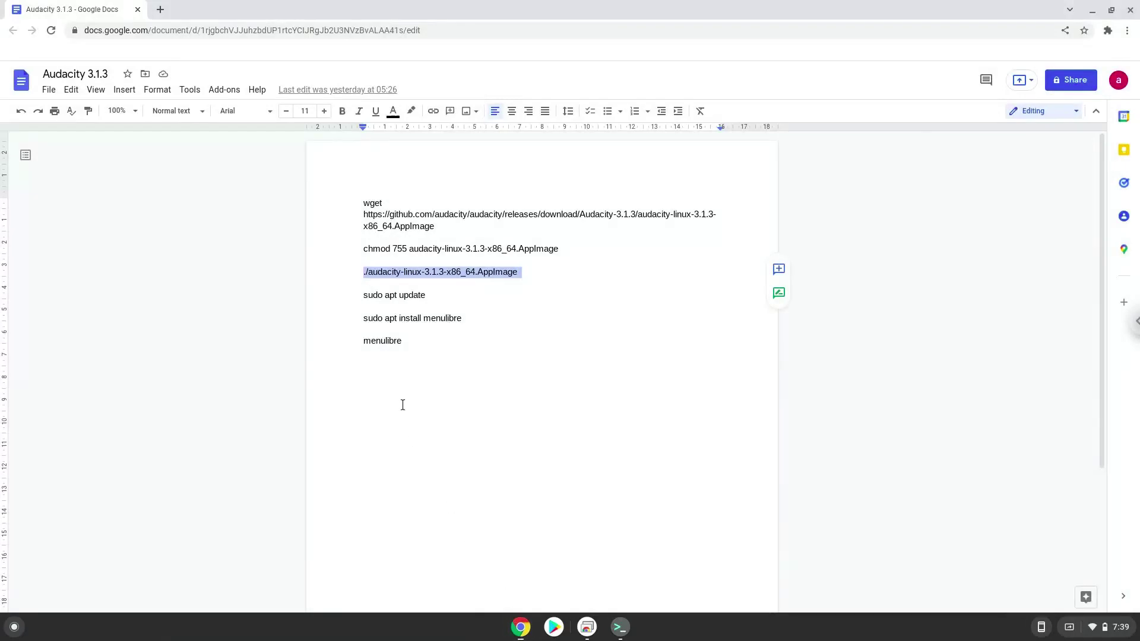
triple_click(378, 294)
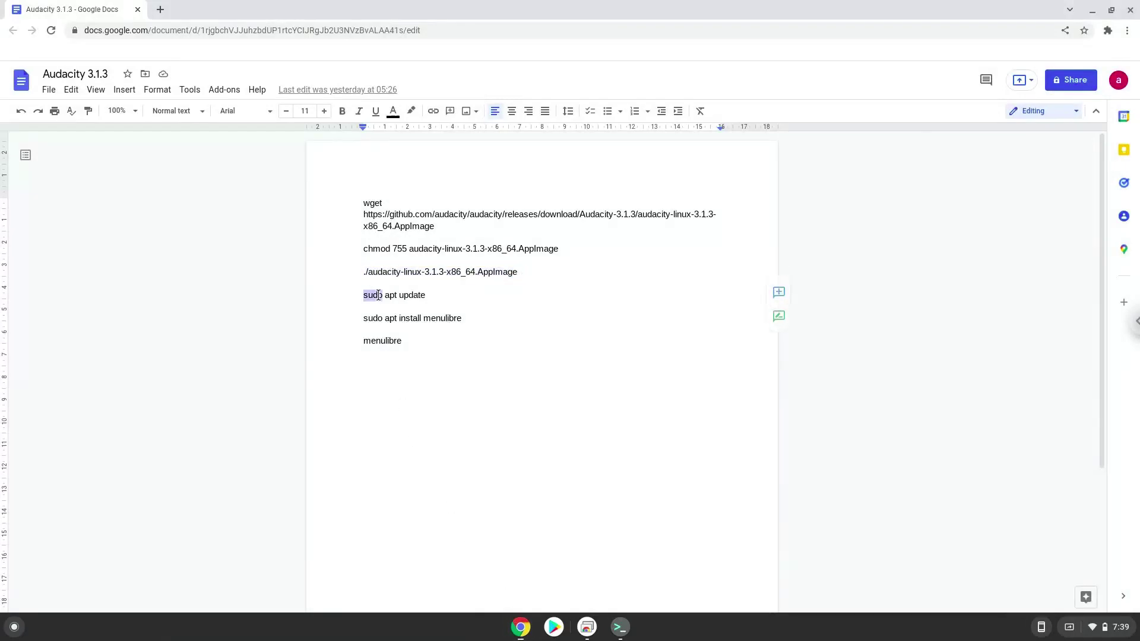
right_click(378, 294)
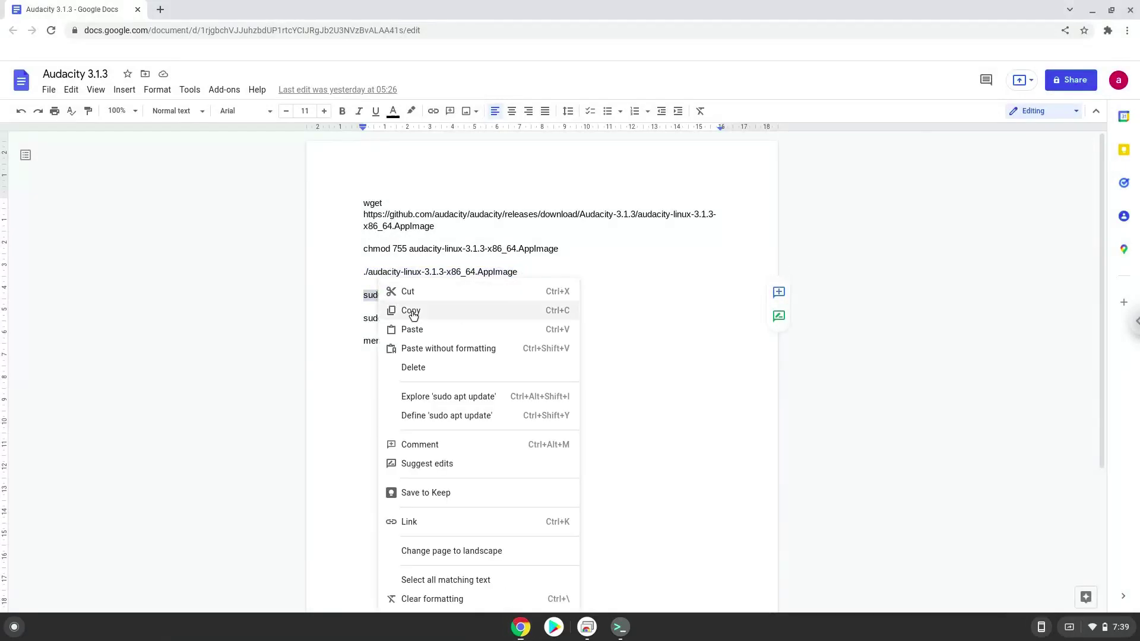
click(407, 309)
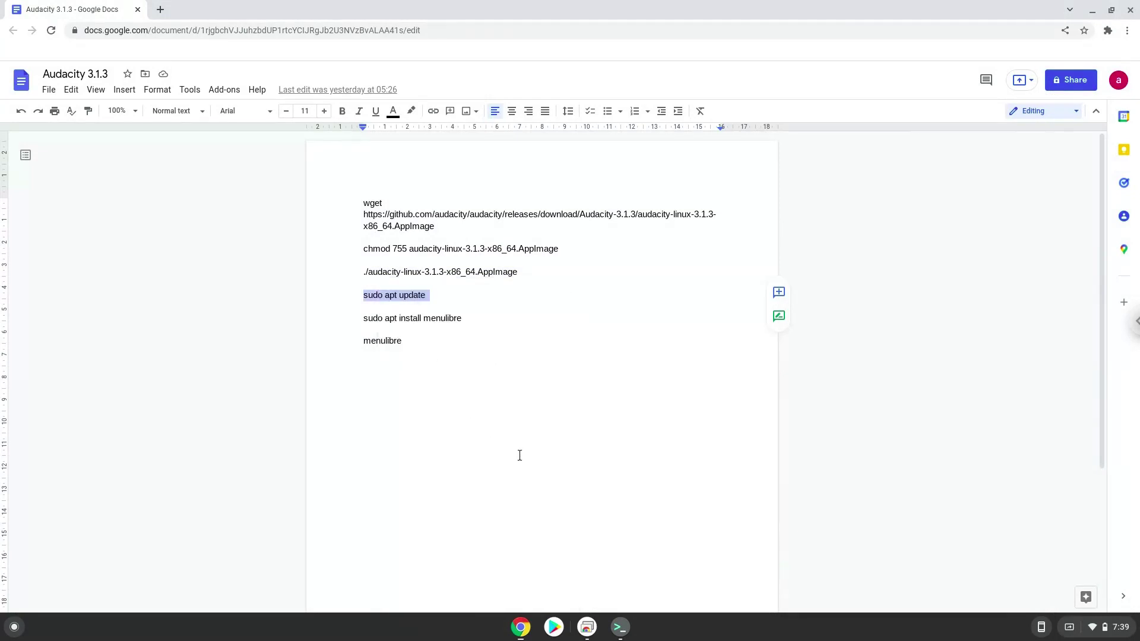
click(619, 627)
key(ctrl+shift+v)
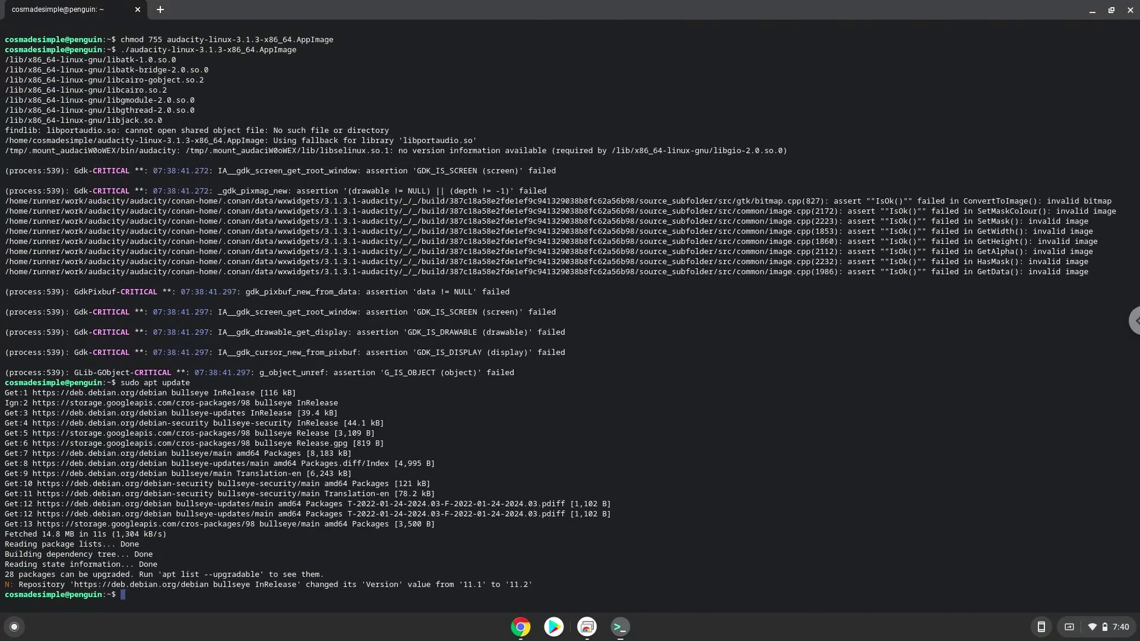
Step: Run 'sudo apt install menulibre' from Docs and answer Y to install its extra packages
click(519, 627)
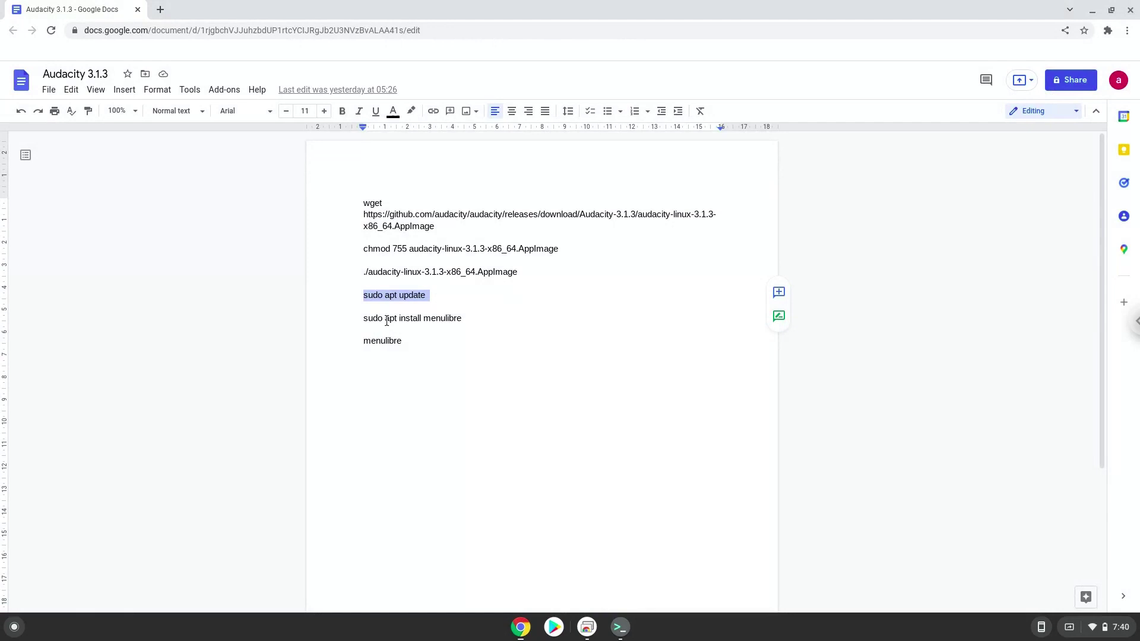
triple_click(388, 319)
right_click(389, 321)
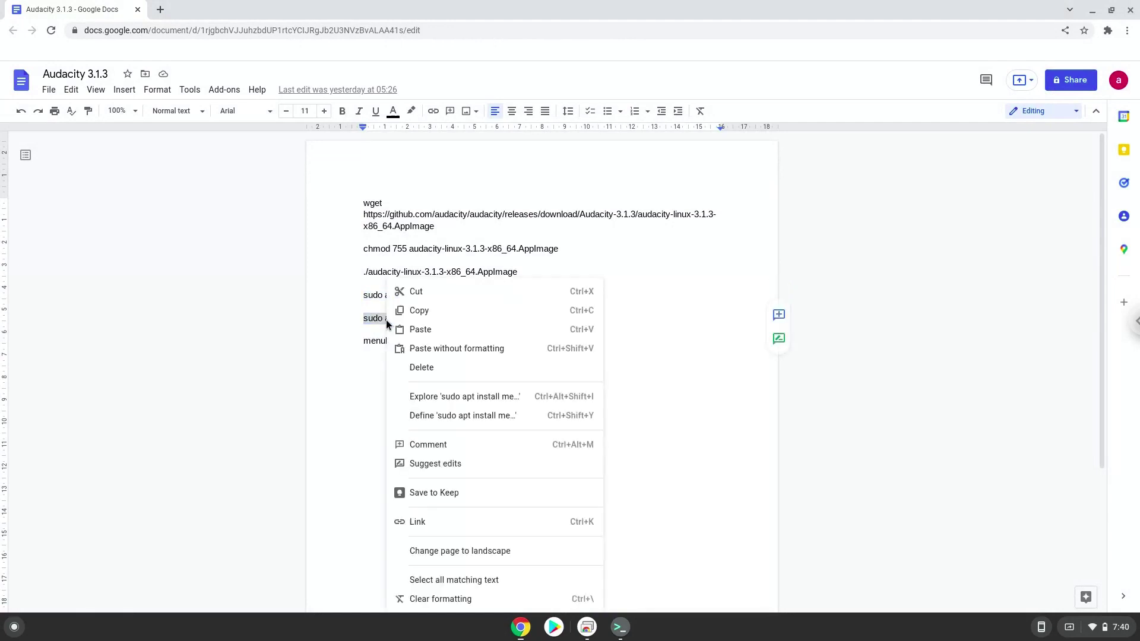
click(415, 311)
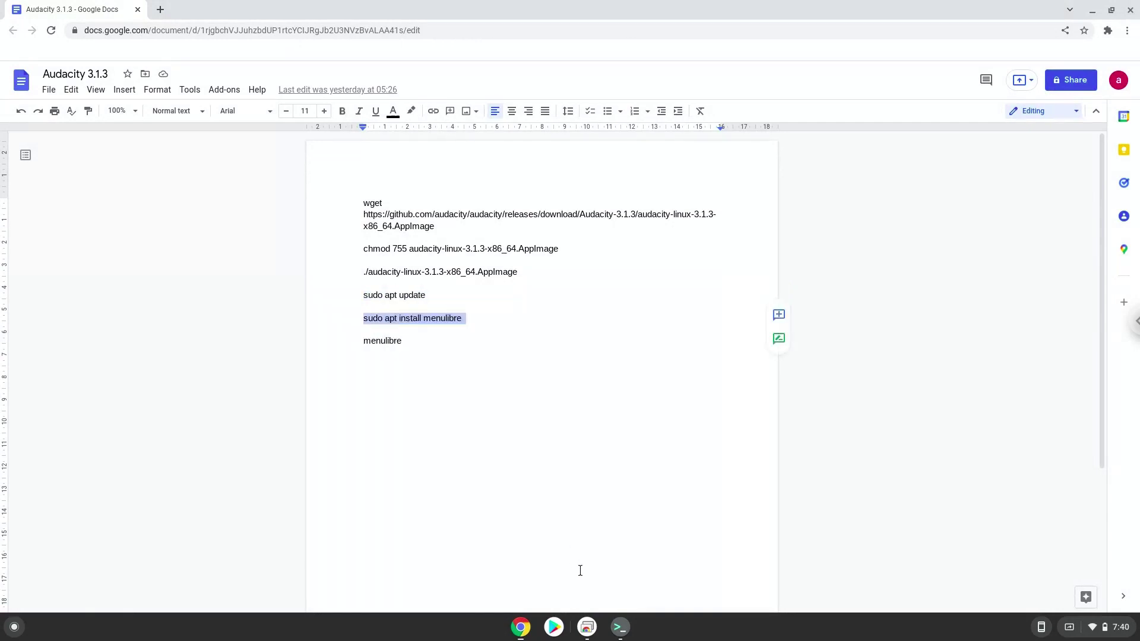
click(619, 626)
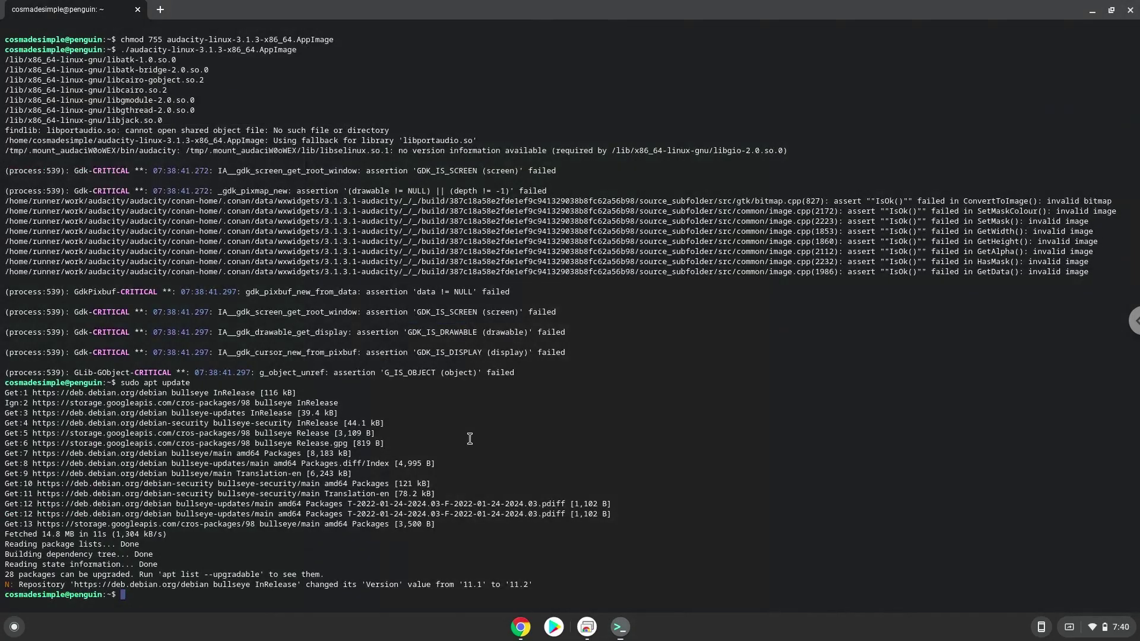
key(ctrl+shift+v)
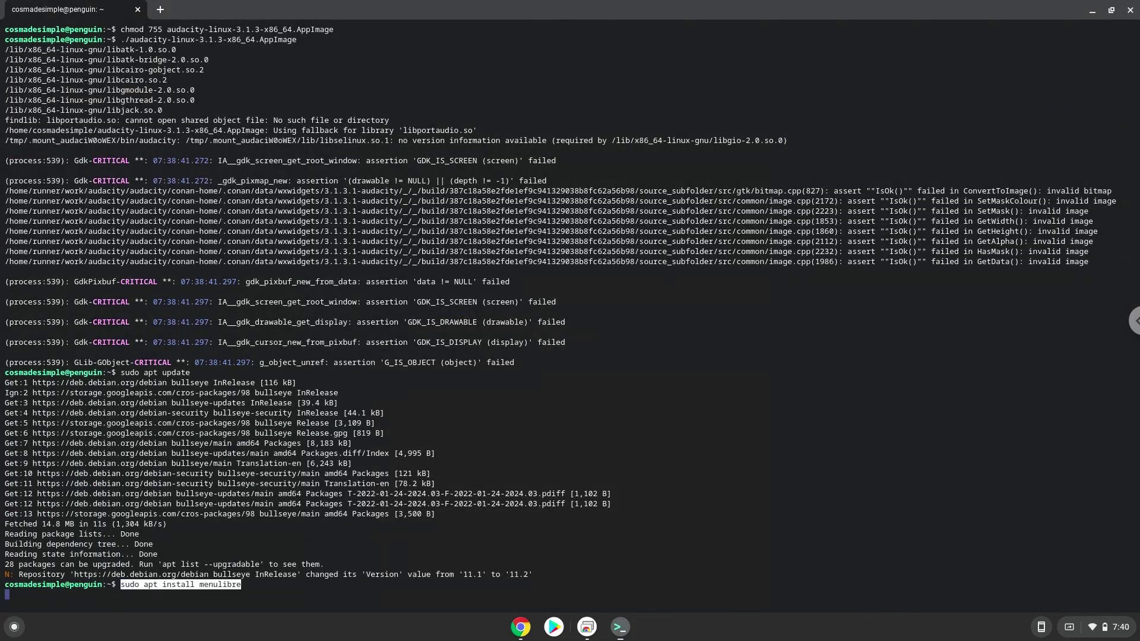
key(Return)
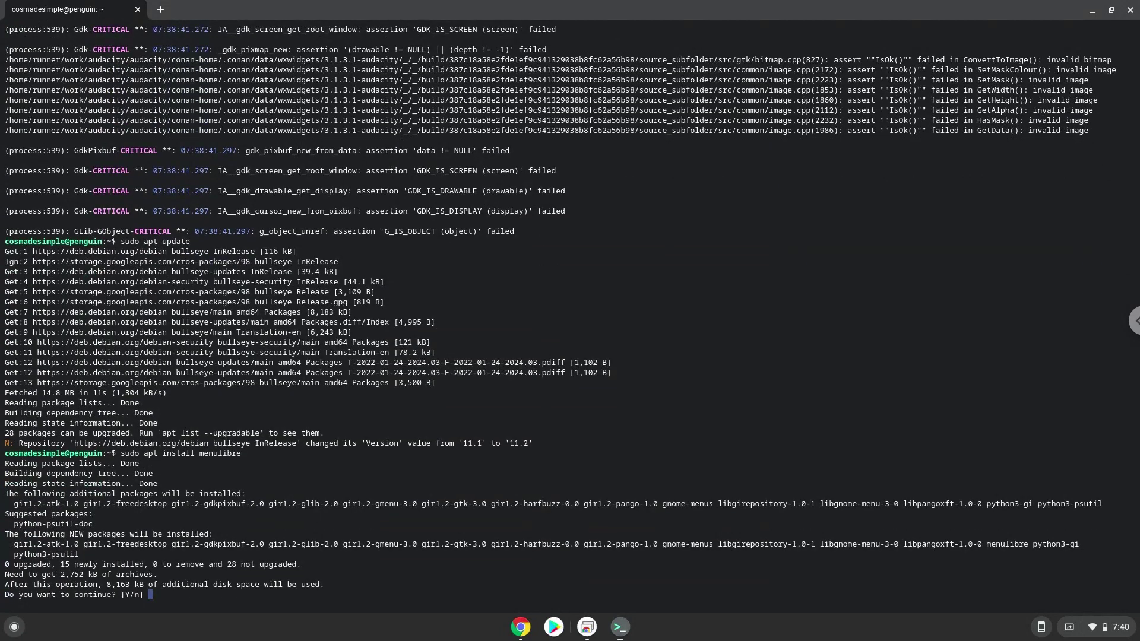
key(Return)
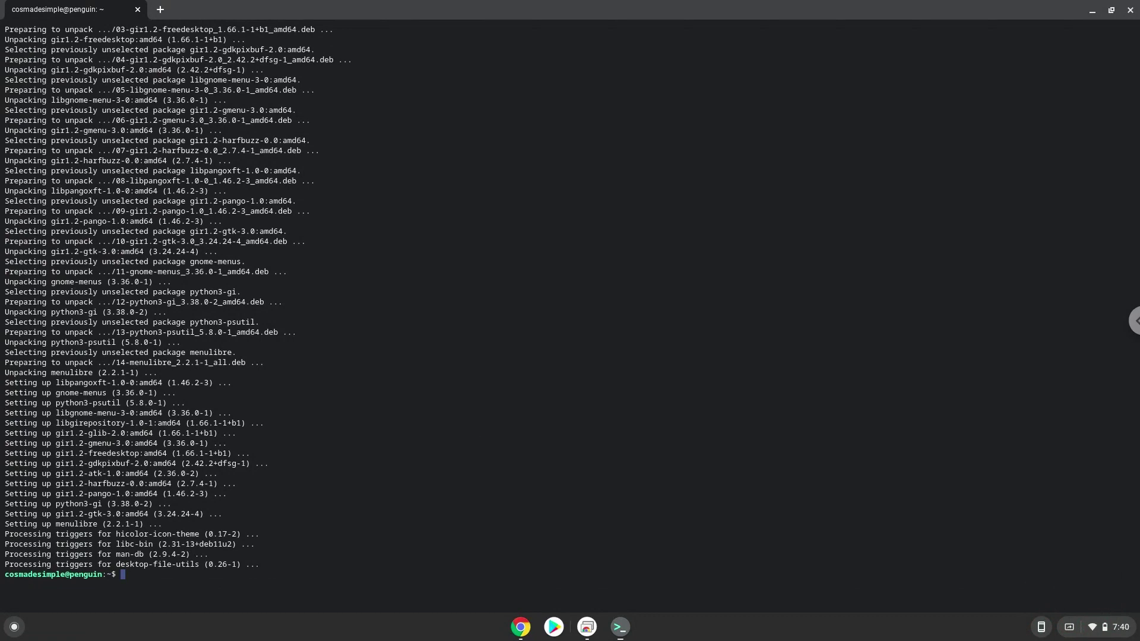
Step: Copy 'menulibre' from Docs and run it in Terminal to launch the menu editor
click(520, 626)
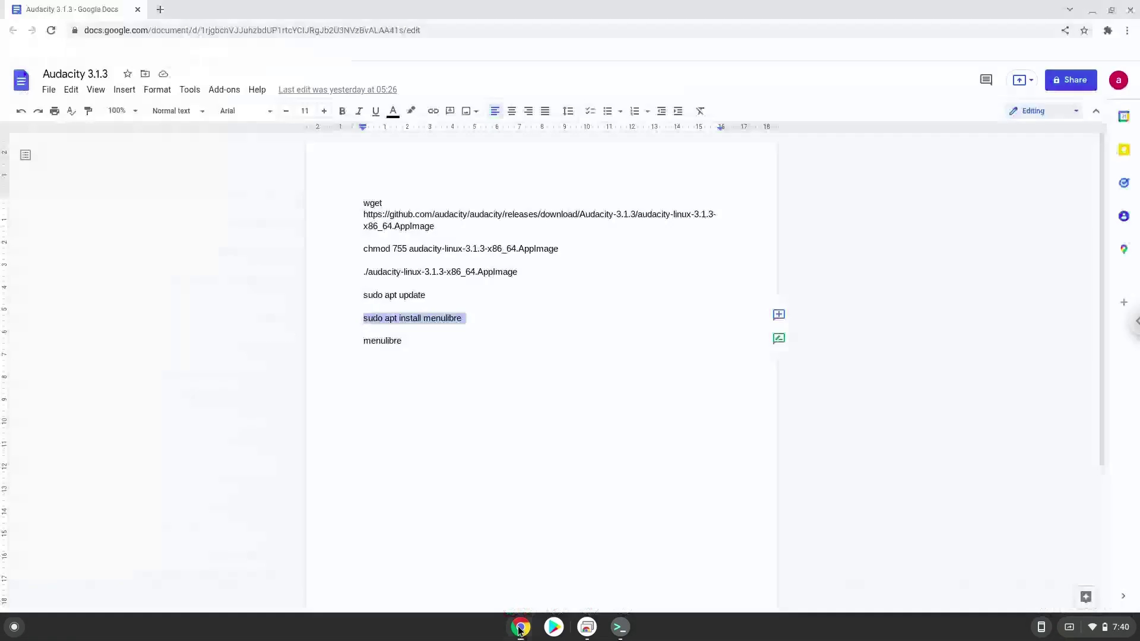
double_click(380, 341)
right_click(381, 342)
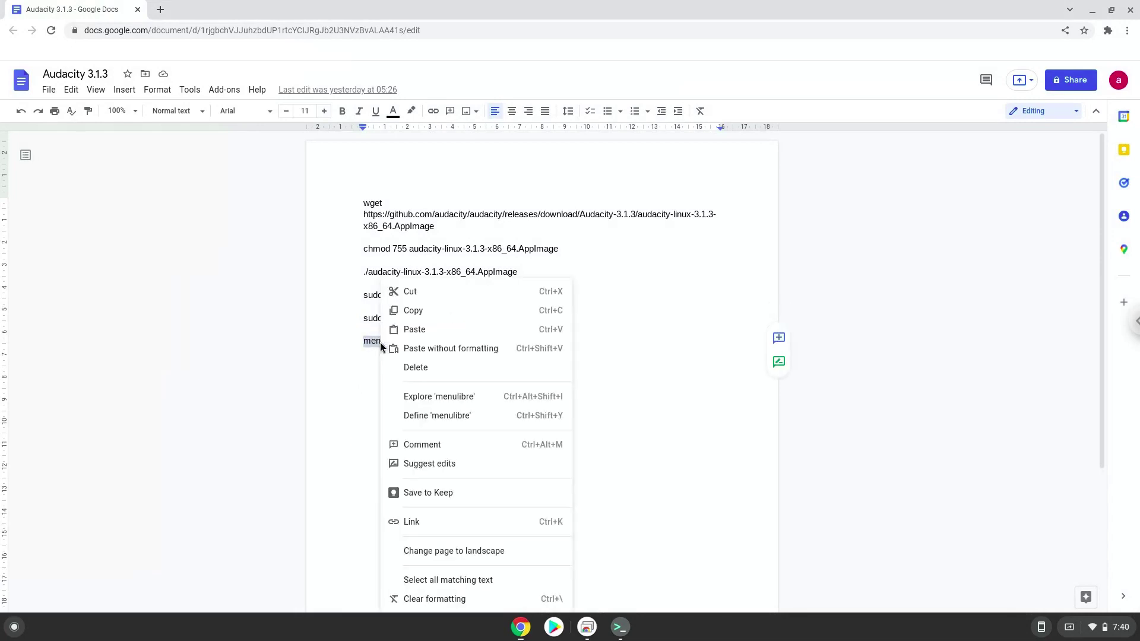
click(422, 319)
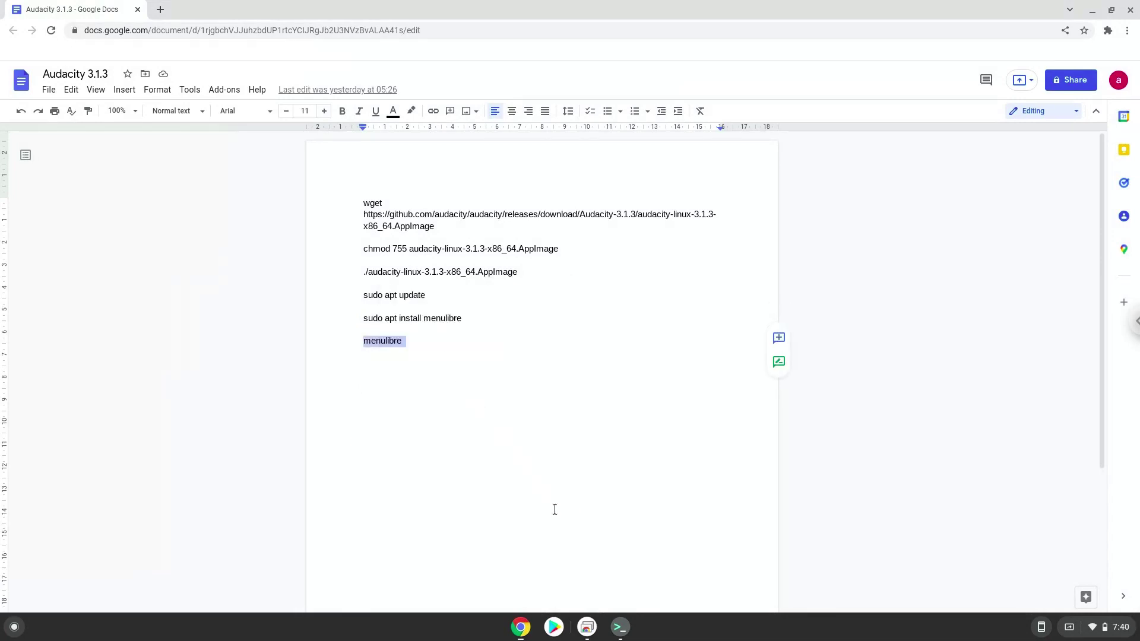
click(619, 628)
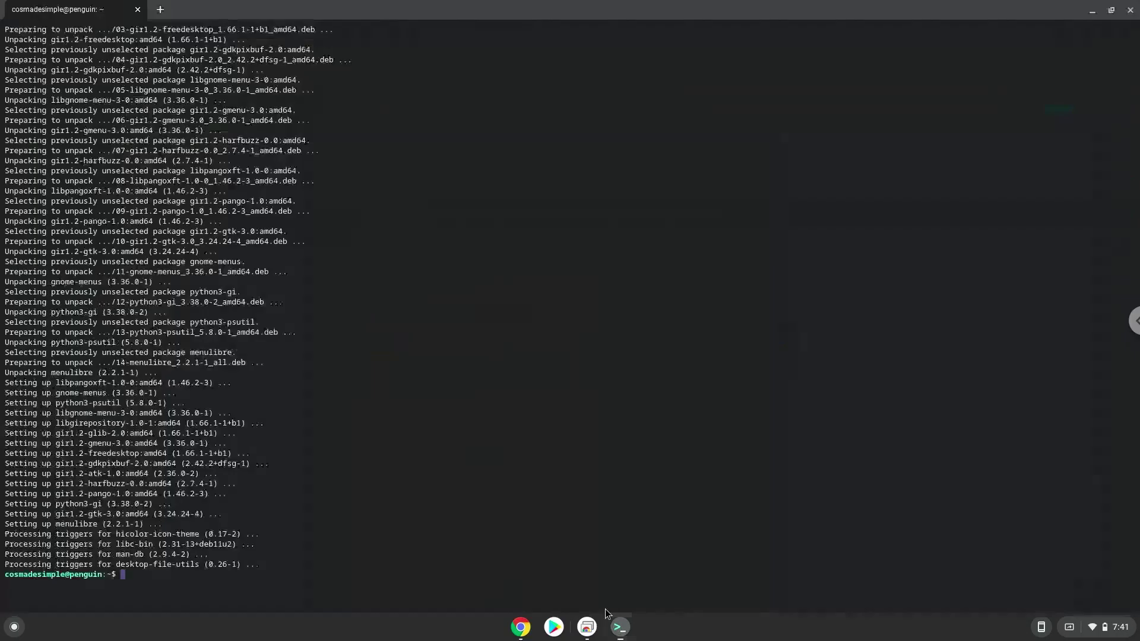
key(ctrl+shift+v)
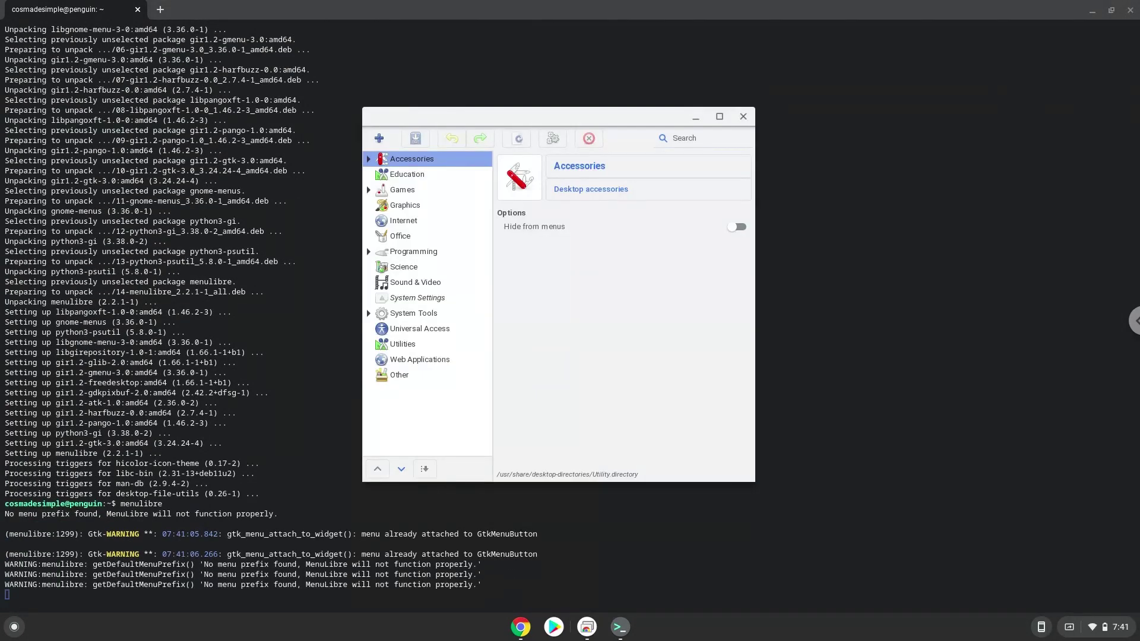
Step: Add a new launcher under Sound & Video and name it Audacity
click(429, 284)
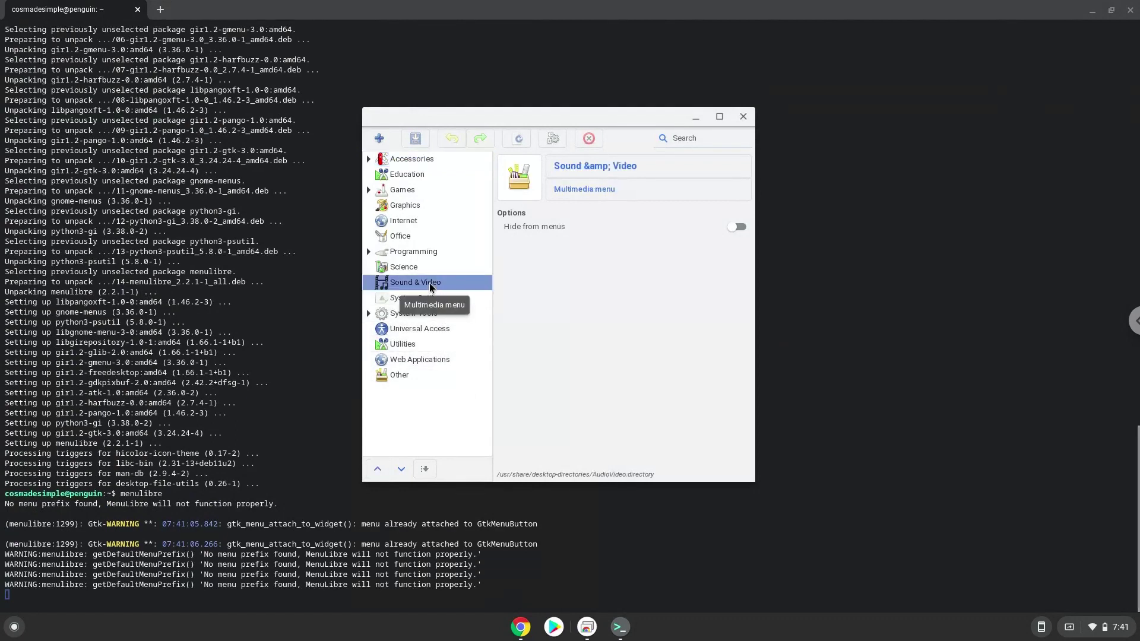
click(377, 137)
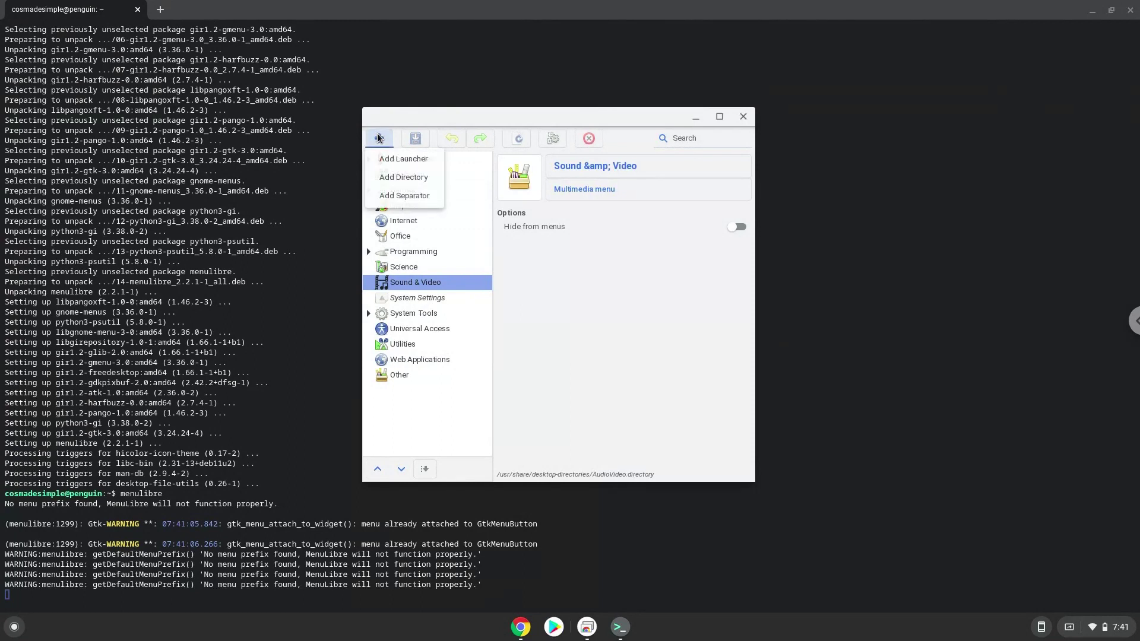
click(389, 163)
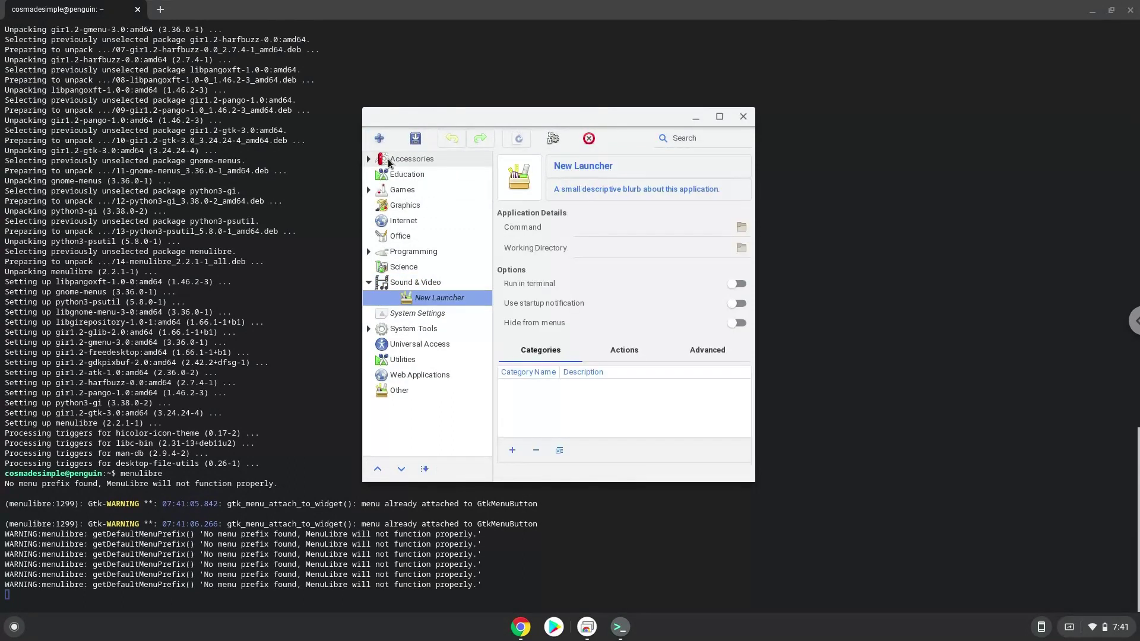
click(582, 168)
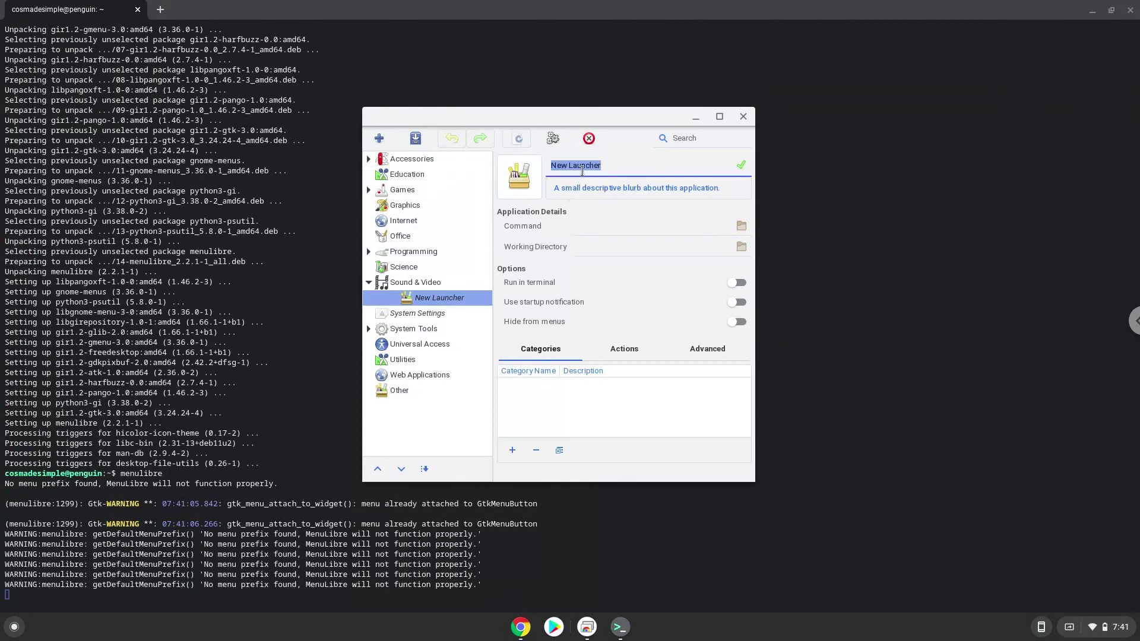
text(Audacity)
click(740, 168)
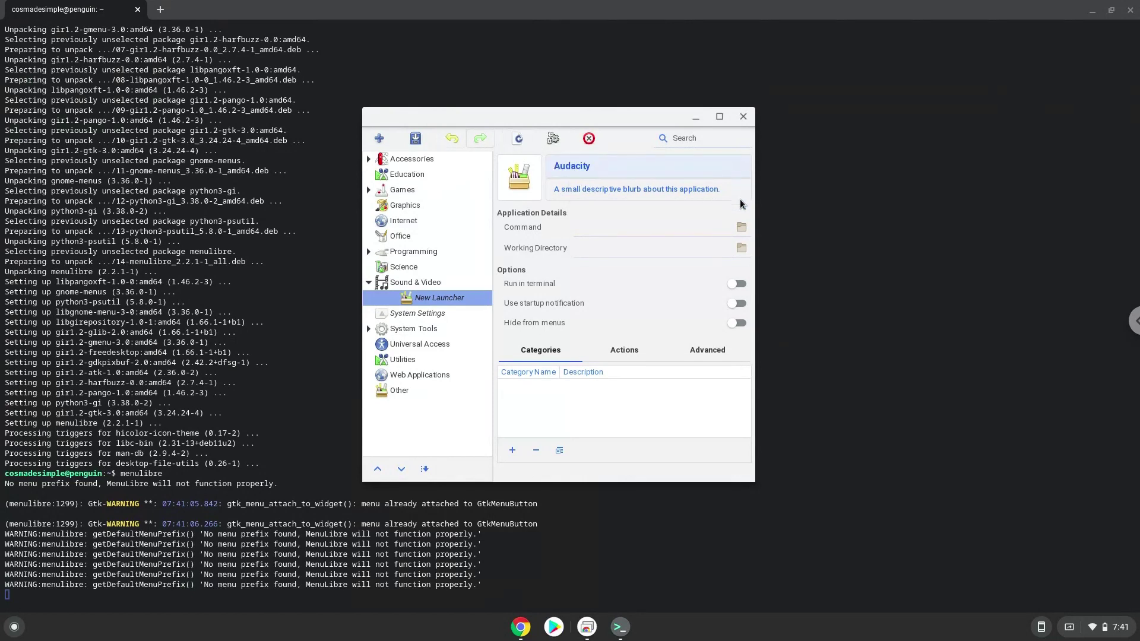
Step: Point the launcher's command at the audacity AppImage in the home folder, save it and close MenuLibre
click(741, 228)
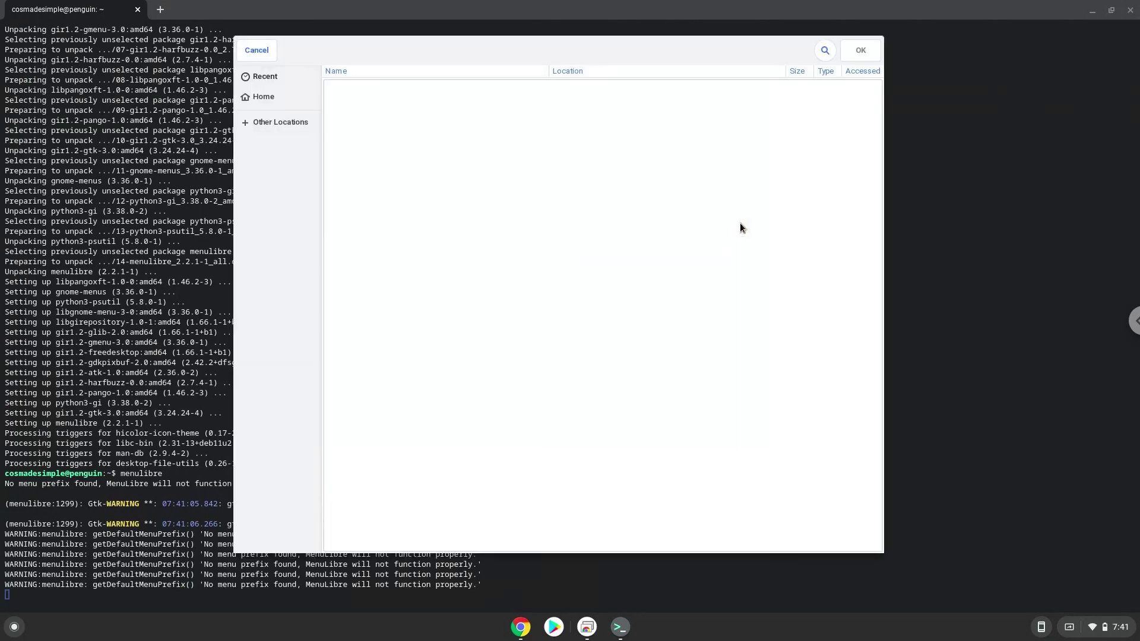
click(290, 95)
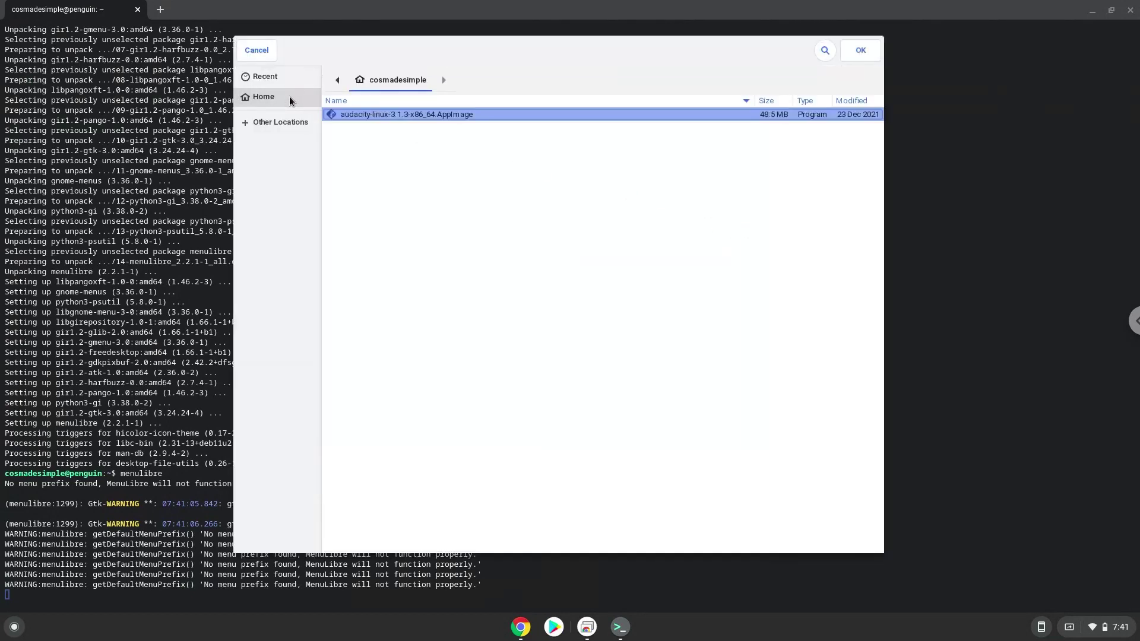
double_click(348, 116)
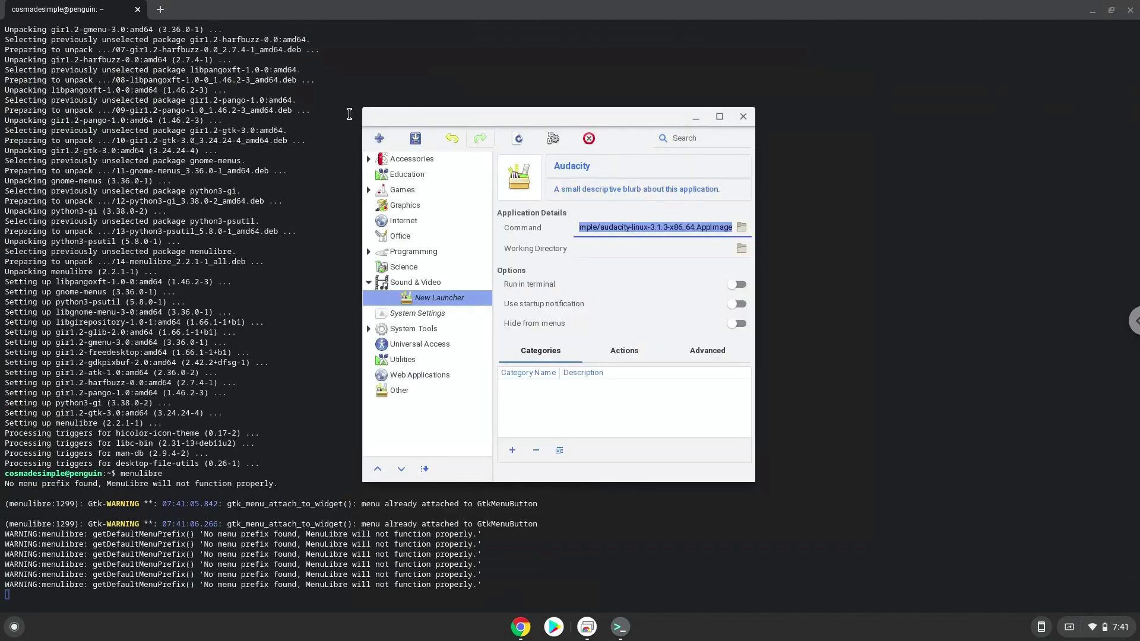
click(415, 139)
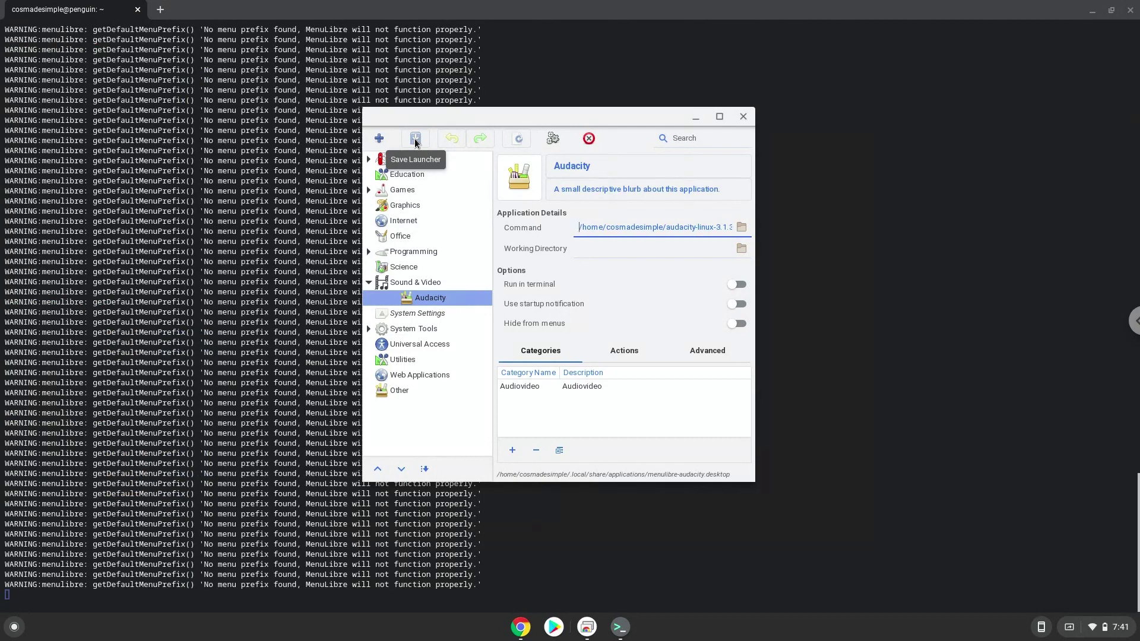
click(414, 143)
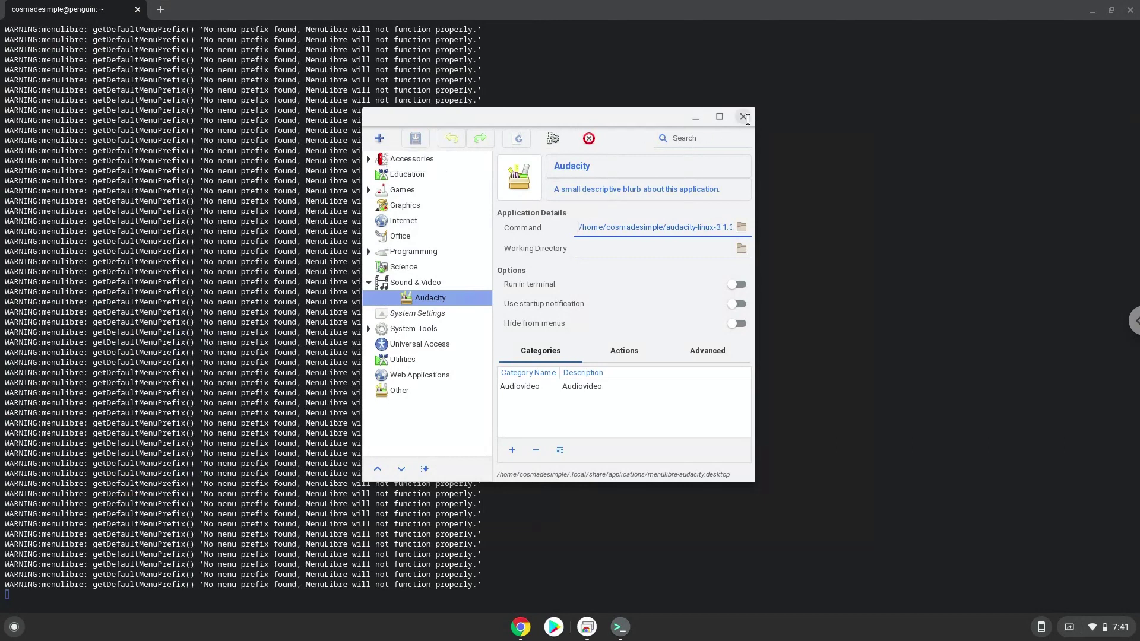
click(744, 118)
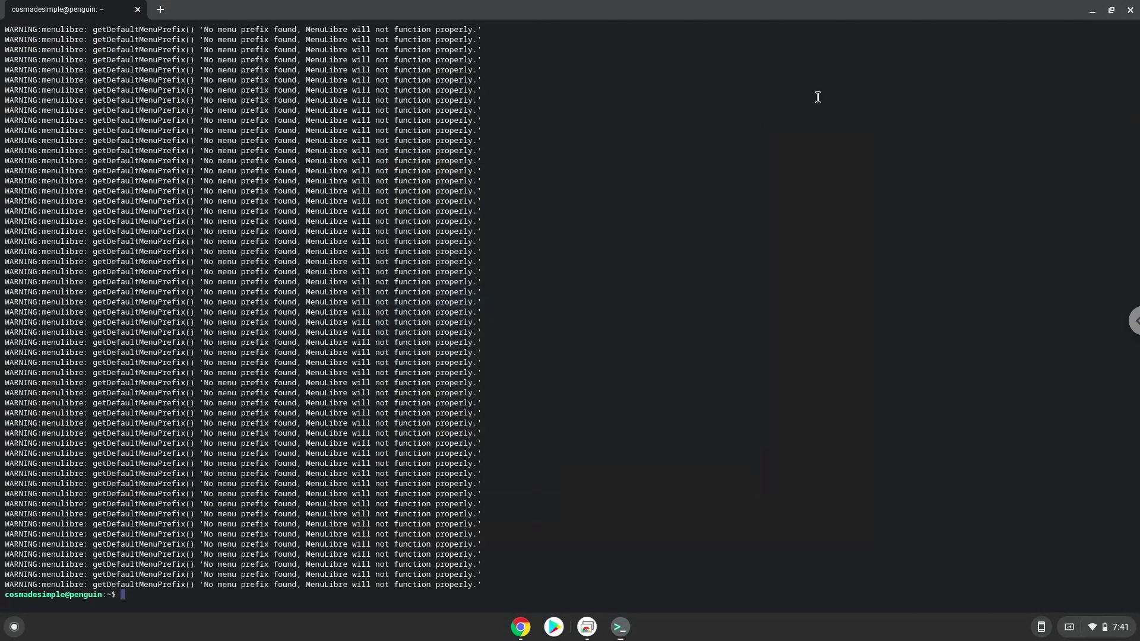
Step: Close Terminal and reach the Linux development environment options under Developers in Settings
click(1130, 11)
click(686, 80)
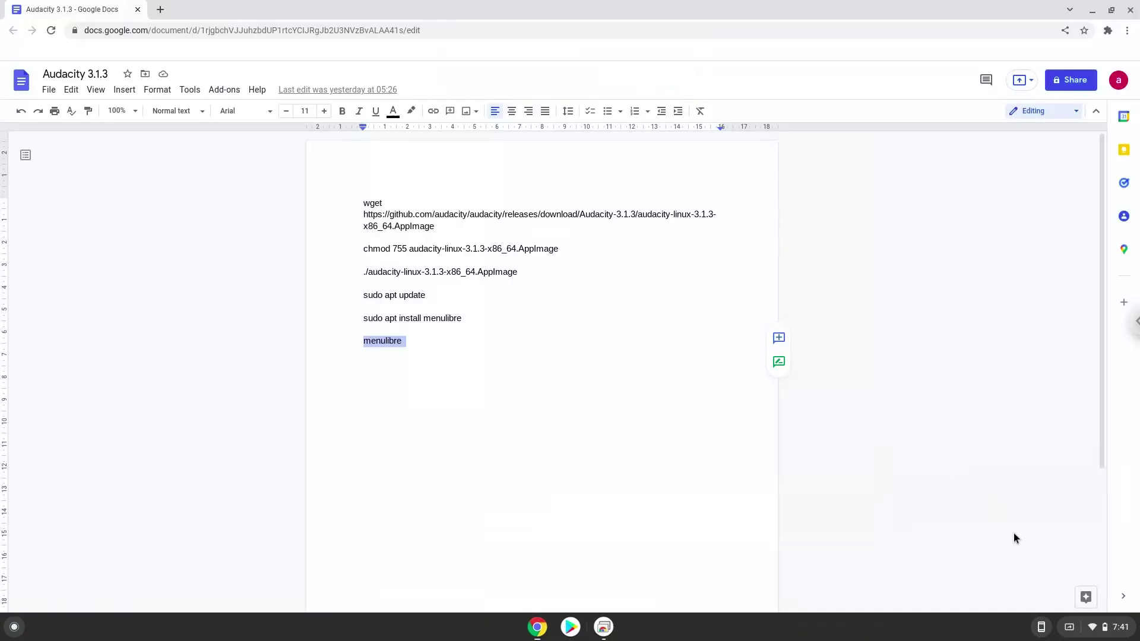
click(1086, 627)
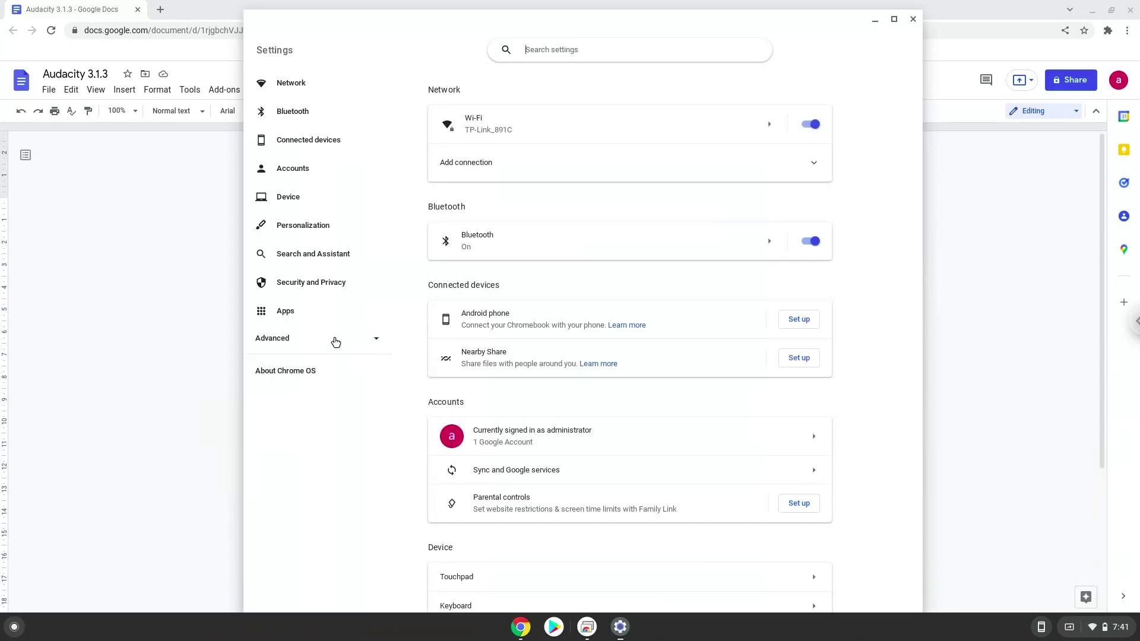
click(334, 343)
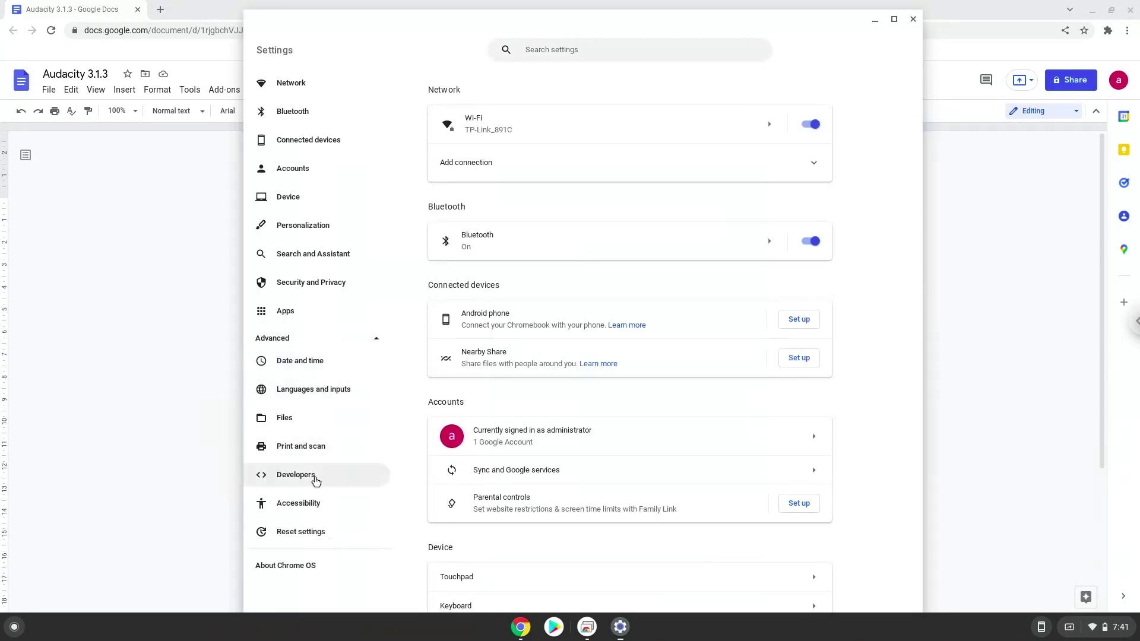
click(314, 479)
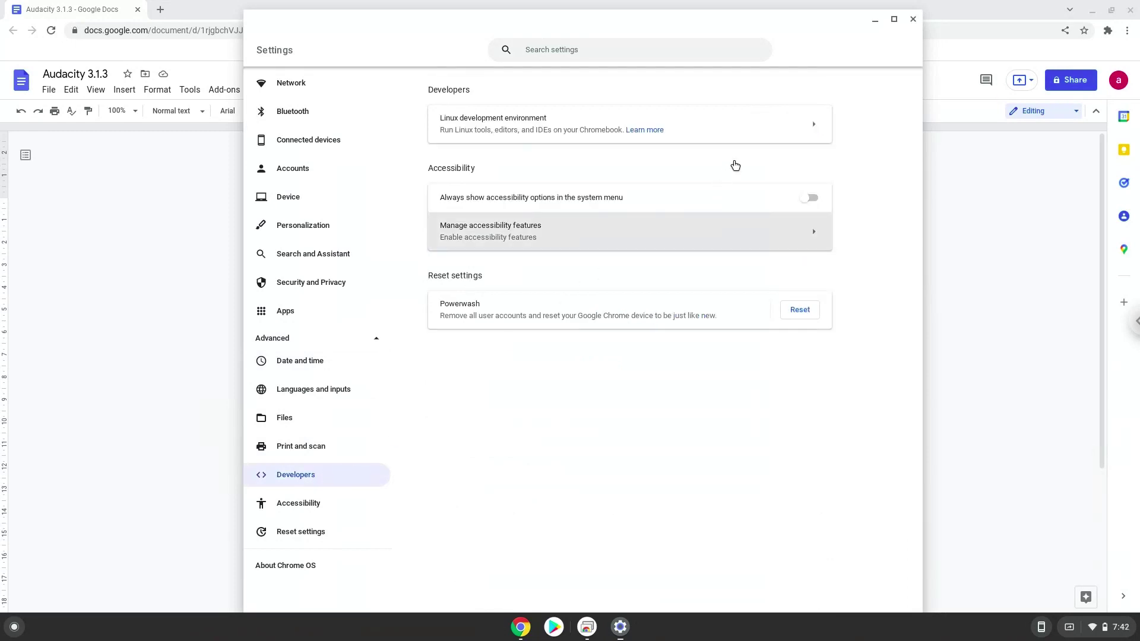
click(752, 134)
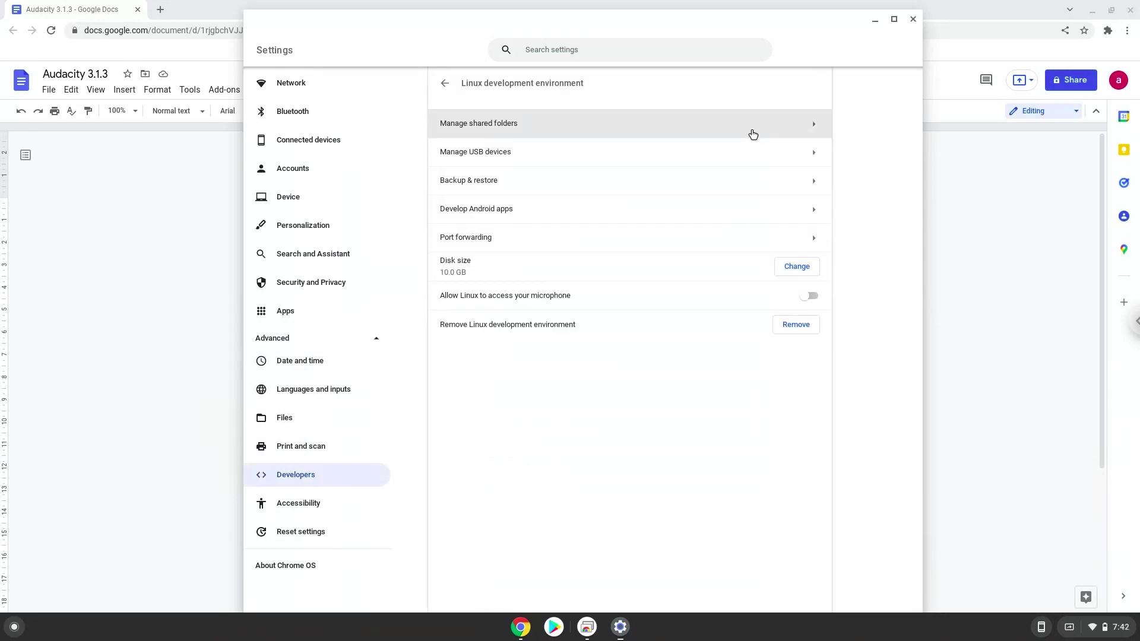
Step: Allow Linux microphone access, shut down Linux to apply it, and close Settings
click(809, 296)
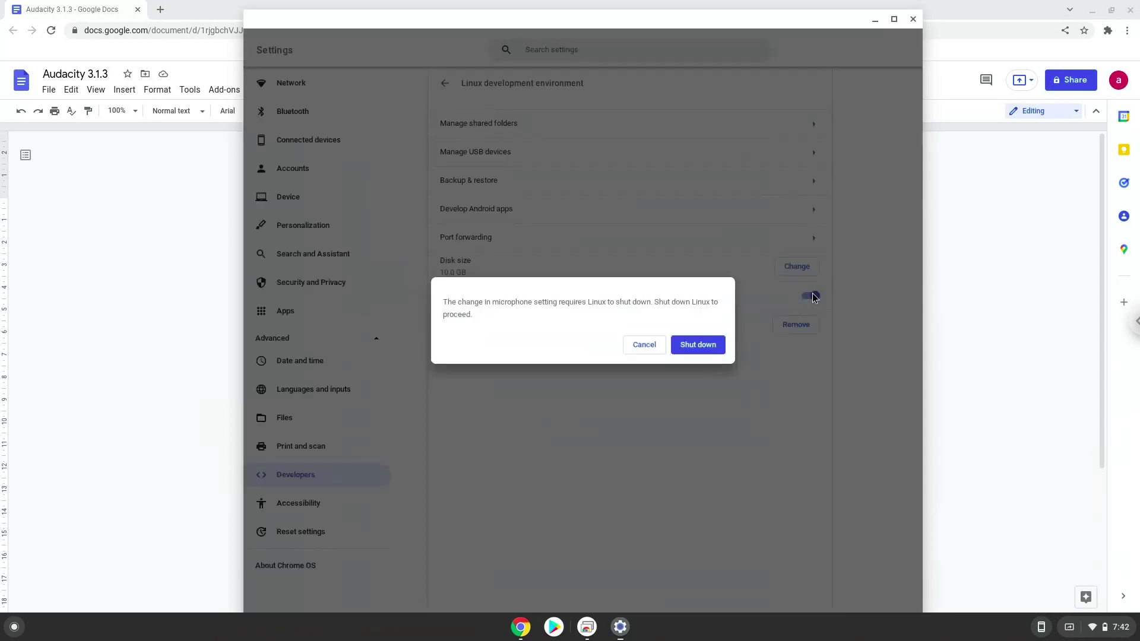
click(703, 345)
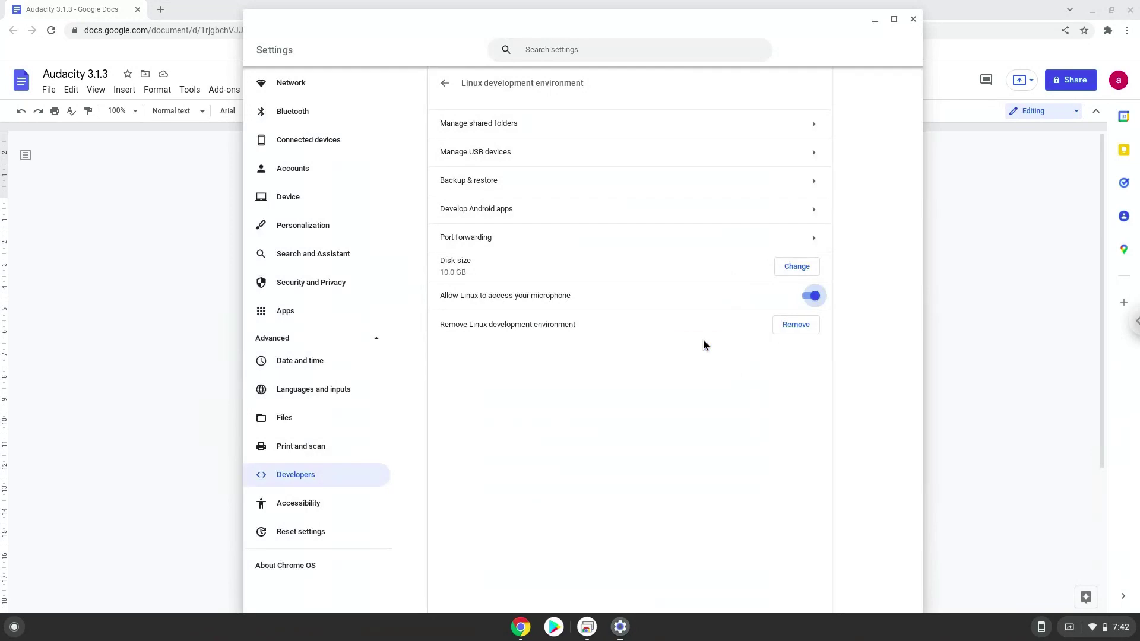
click(913, 20)
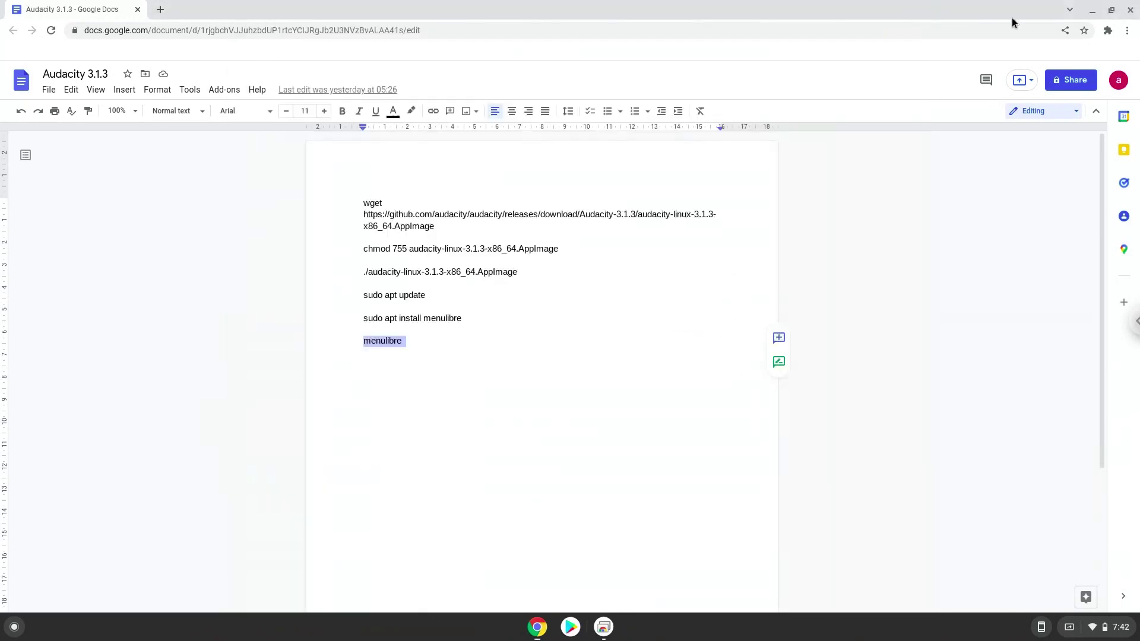
Step: Close Google Docs and launch Audacity from the Linux apps folder in the launcher
click(1128, 11)
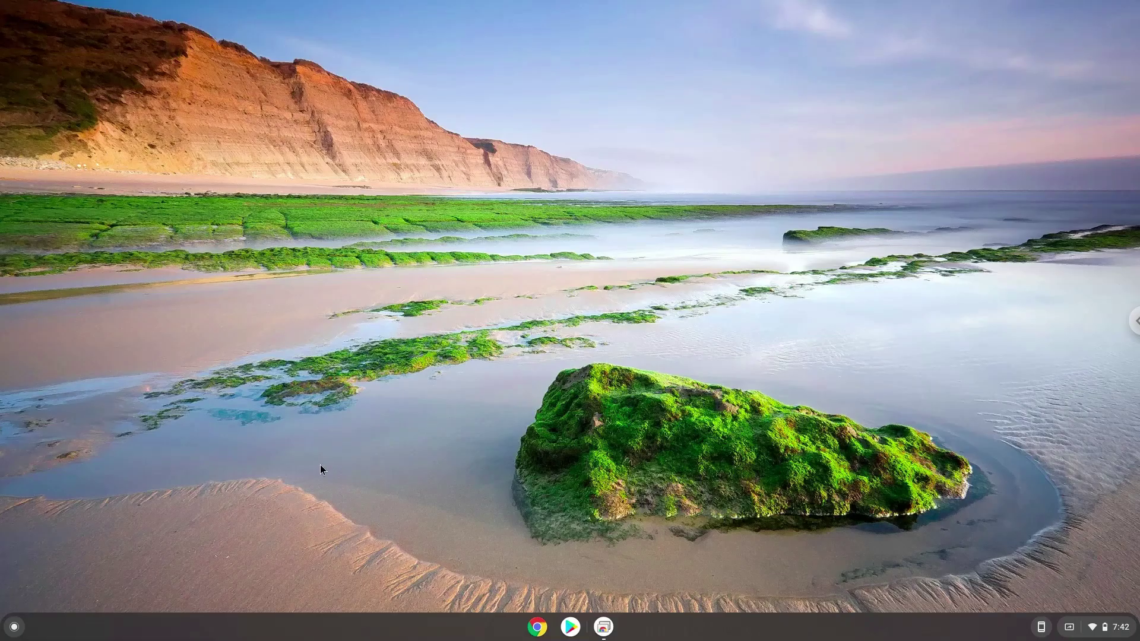
click(13, 628)
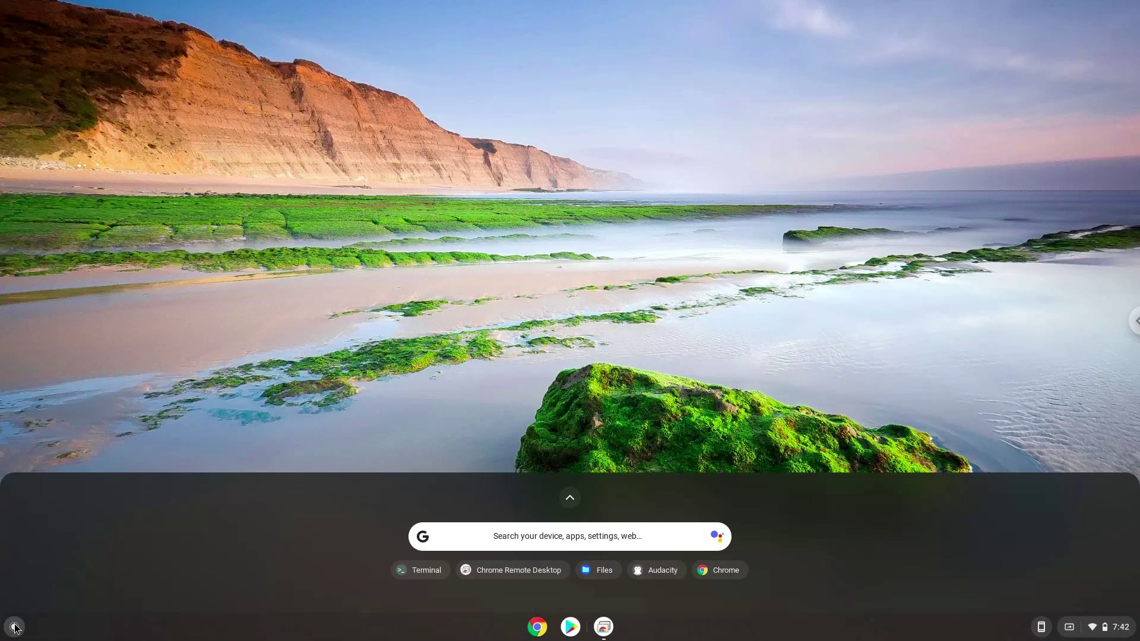
click(571, 497)
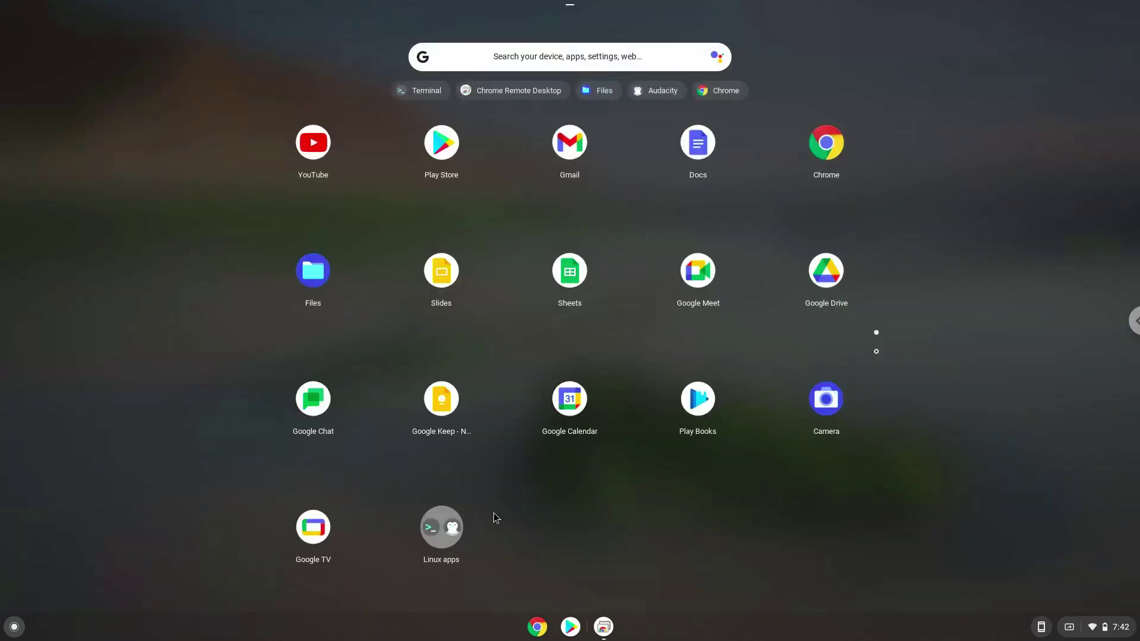
click(446, 534)
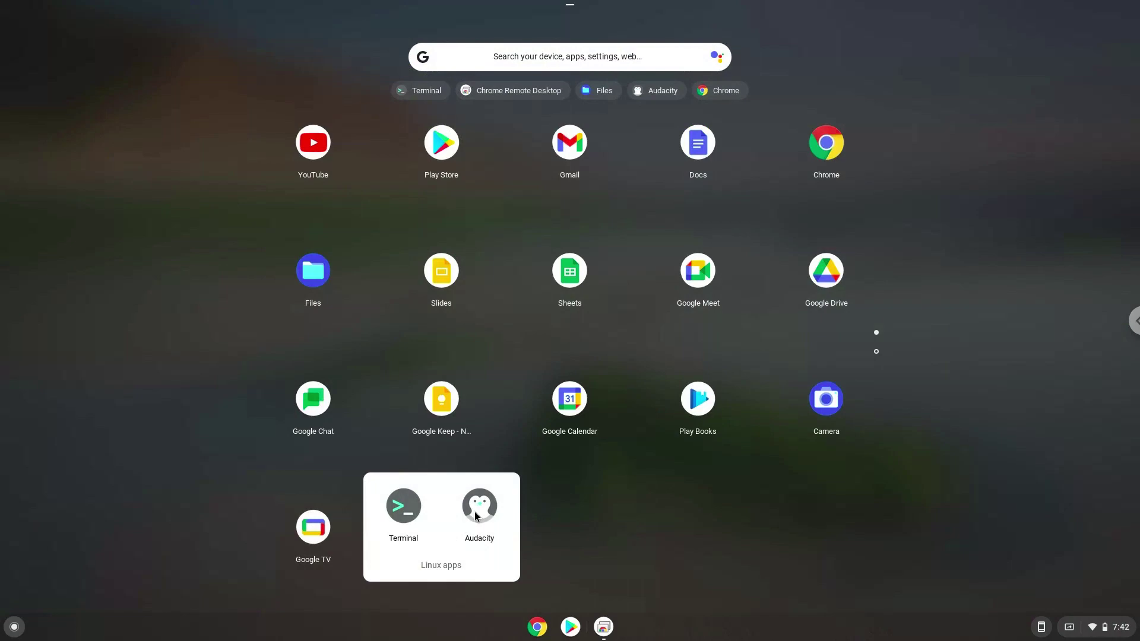
click(475, 512)
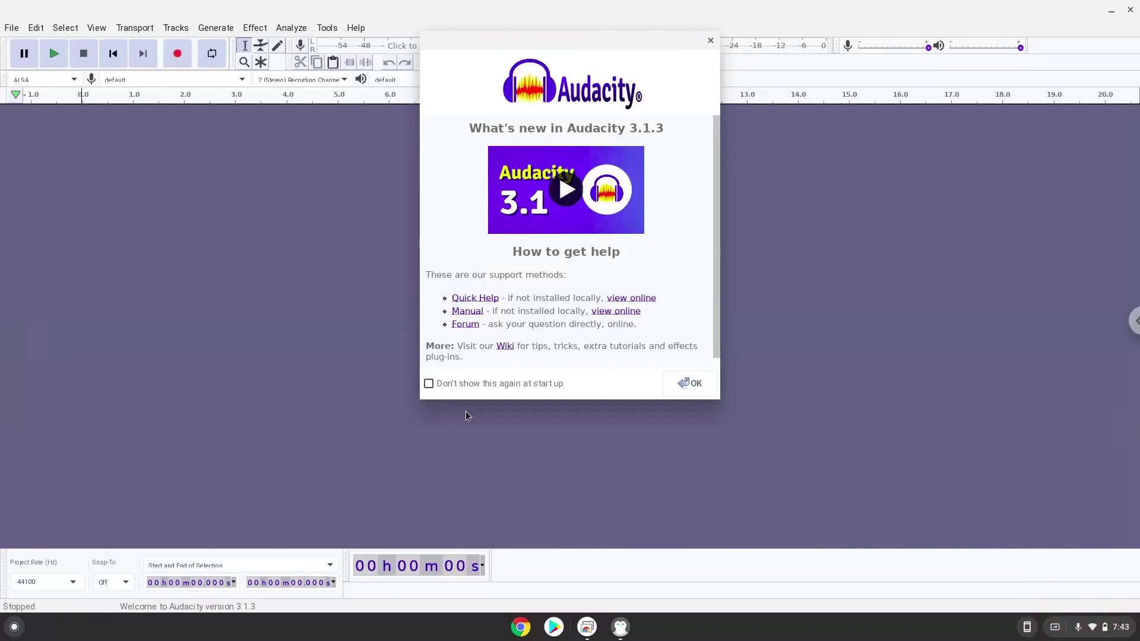
Step: Tick 'Don't show this again at start up' on the welcome screen
click(461, 384)
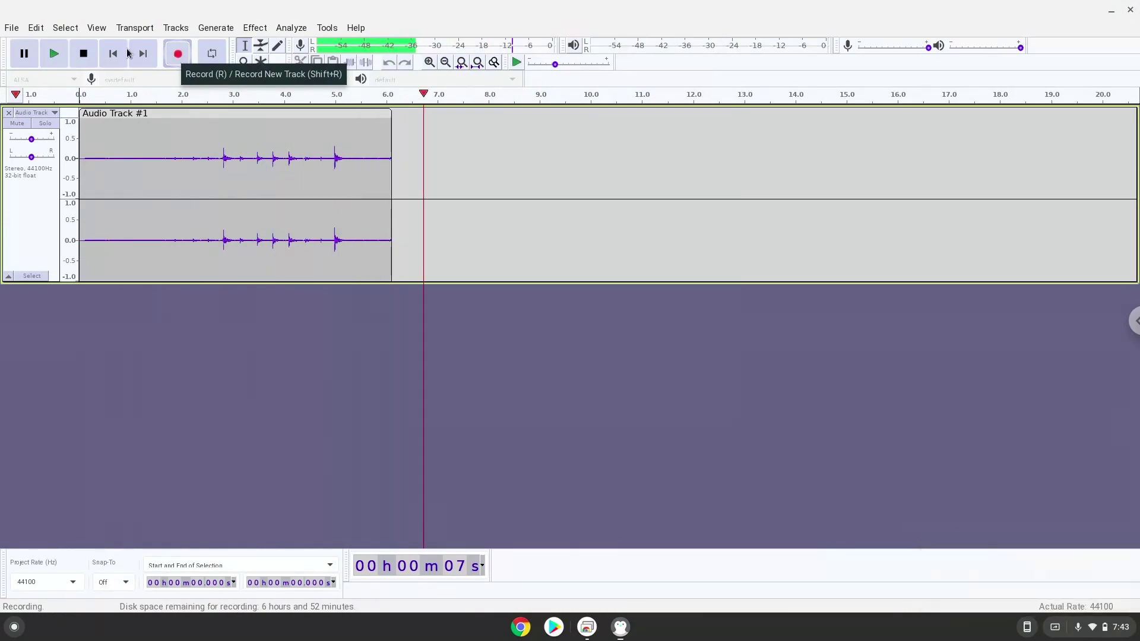
Step: Stop the recording and export it as untitled.mp3 with empty metadata
click(83, 55)
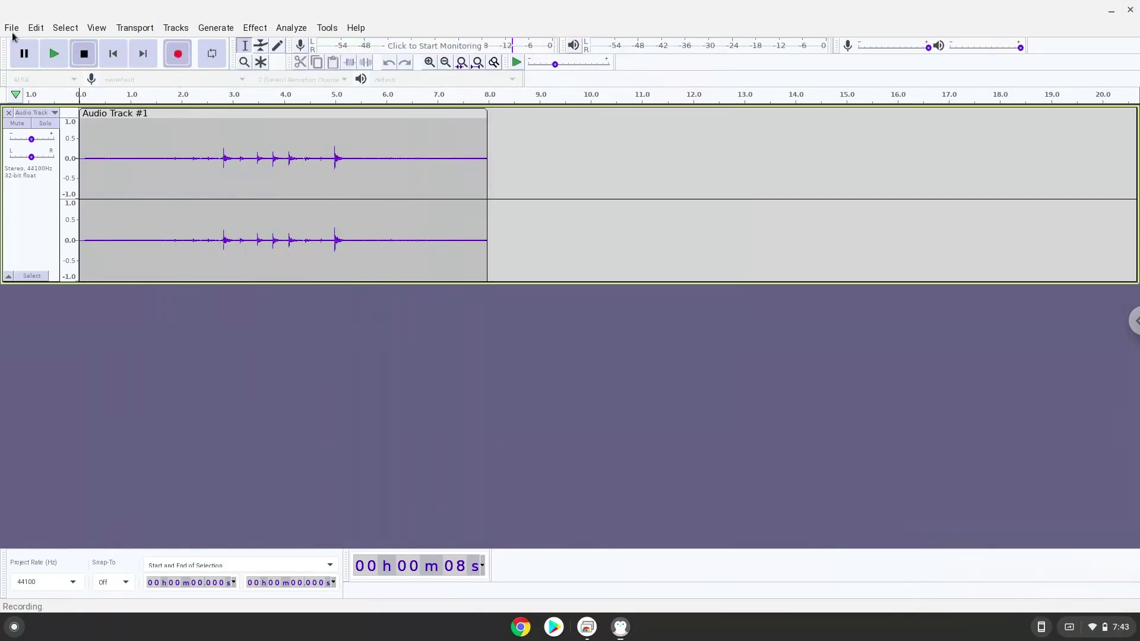
click(11, 28)
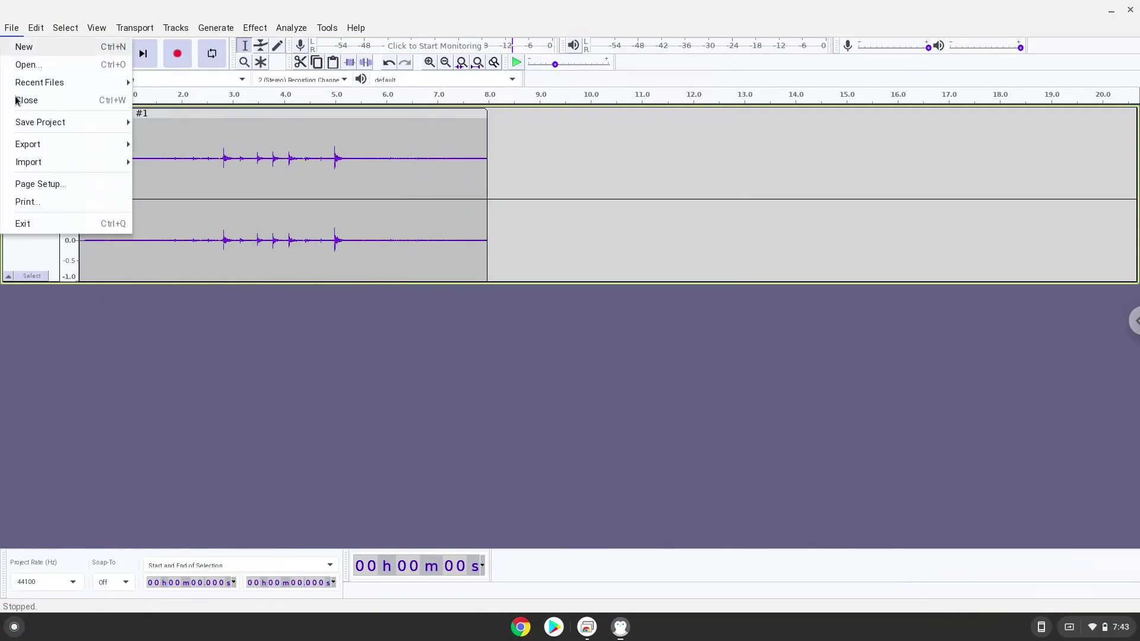
mouse_move(28, 144)
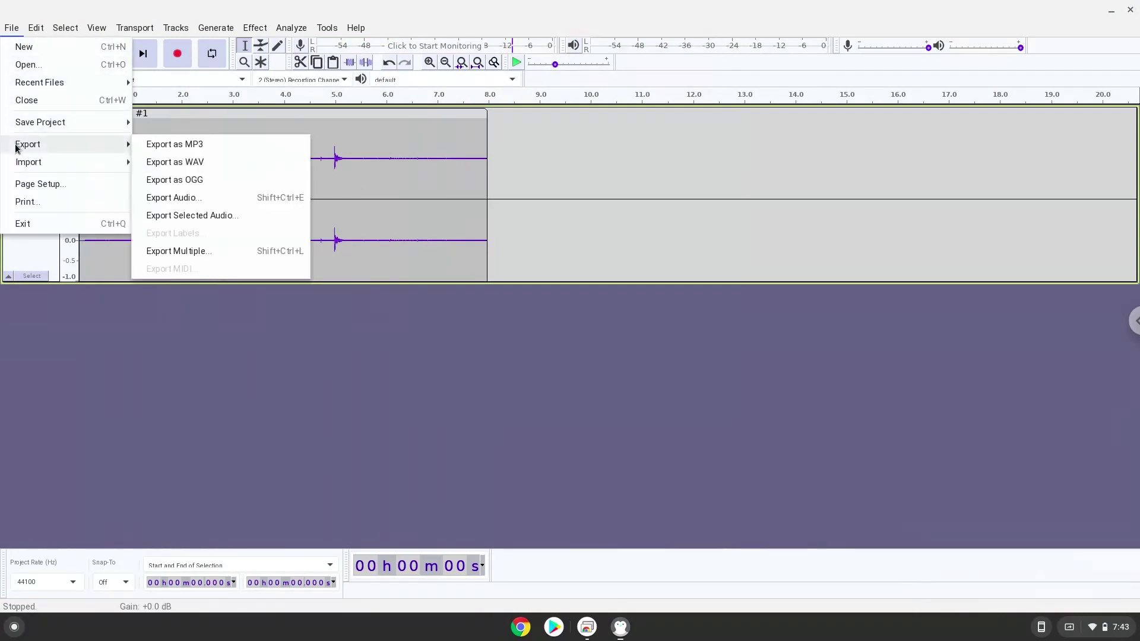
click(158, 144)
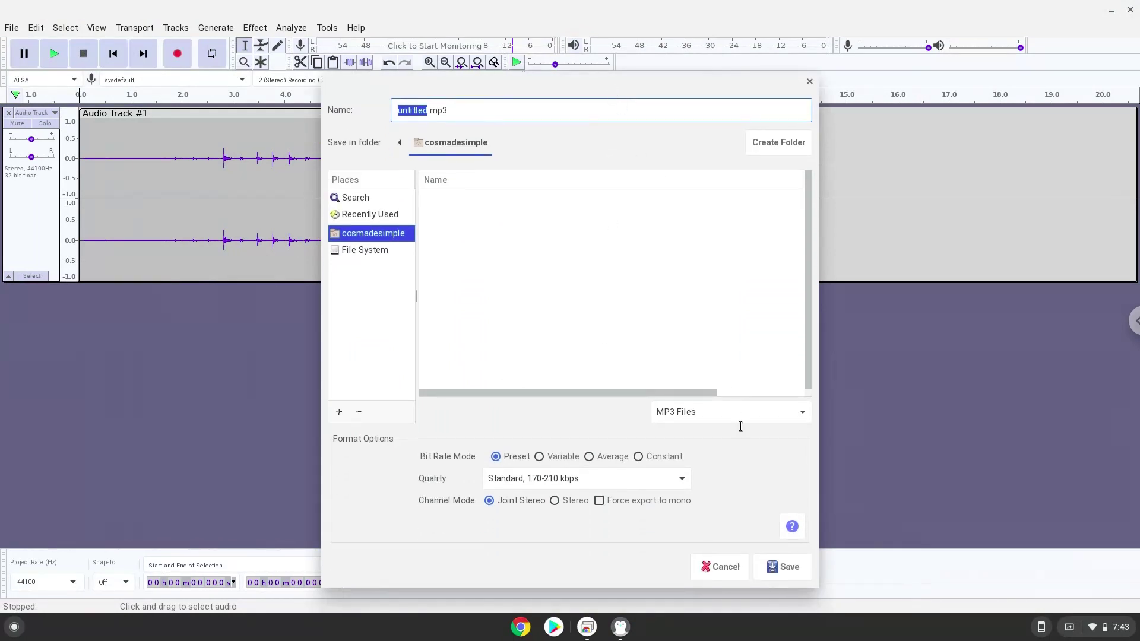
click(777, 564)
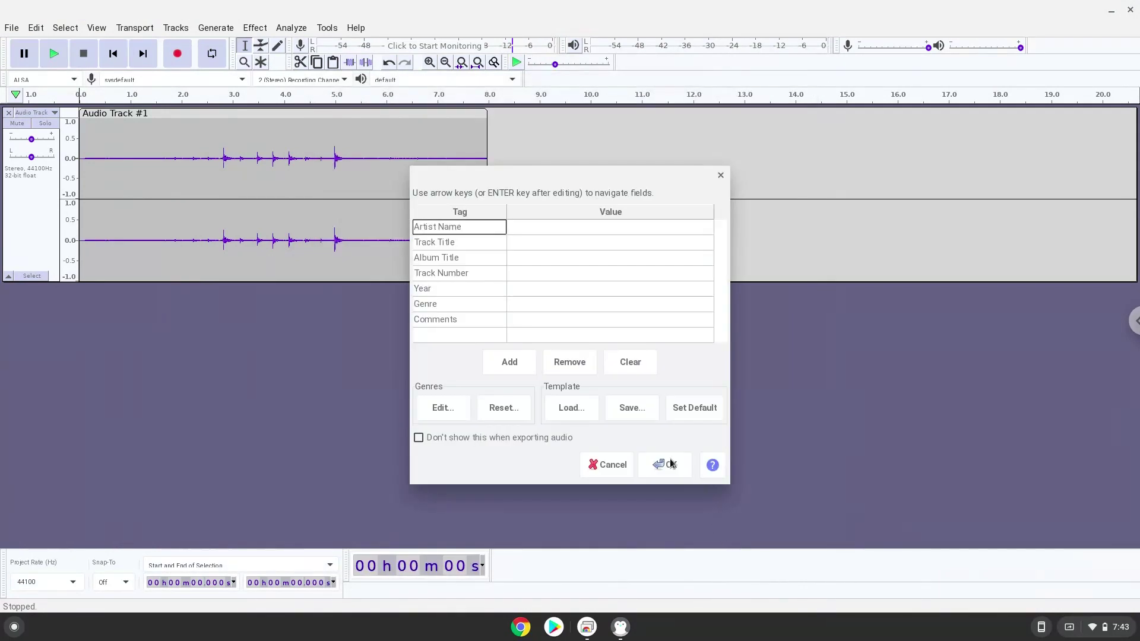
click(669, 466)
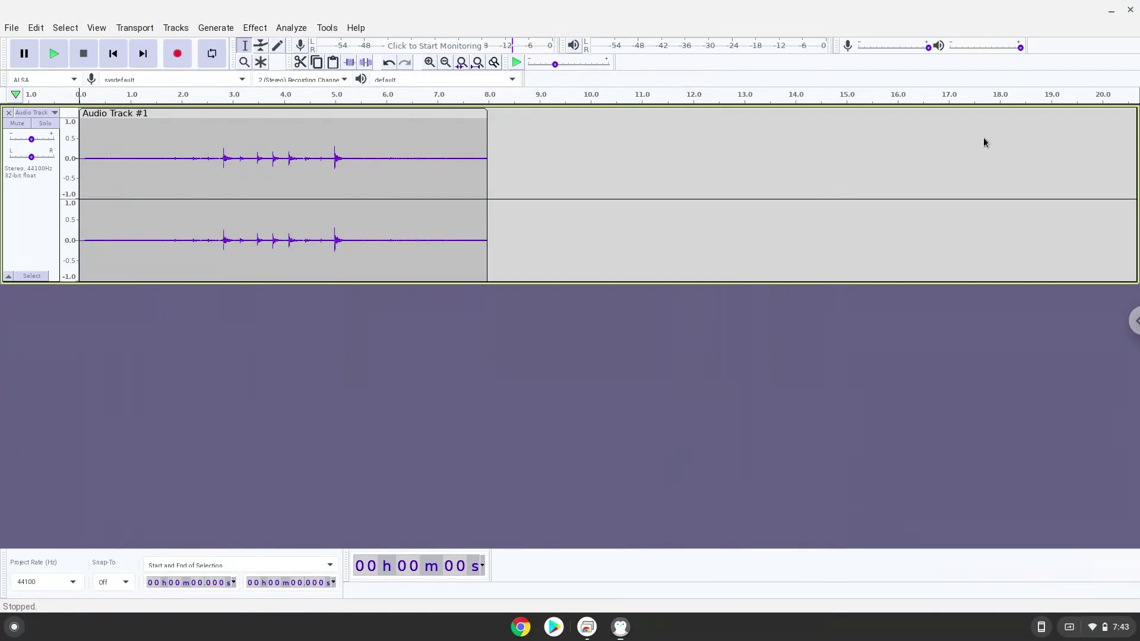
Step: Quit Audacity without saving the project
click(1130, 12)
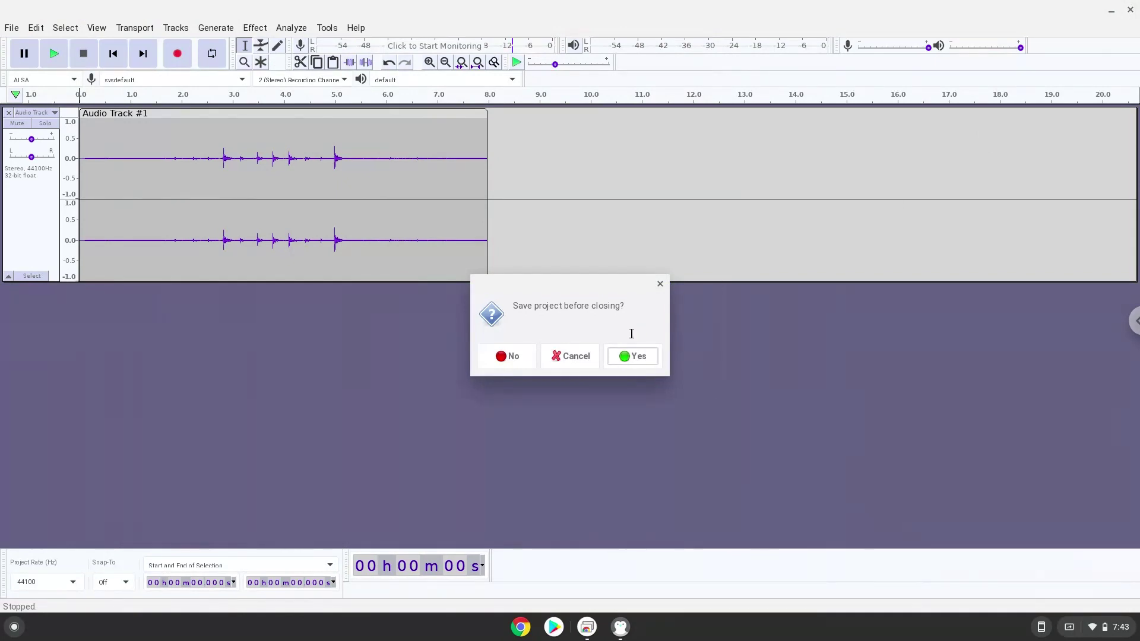
click(529, 360)
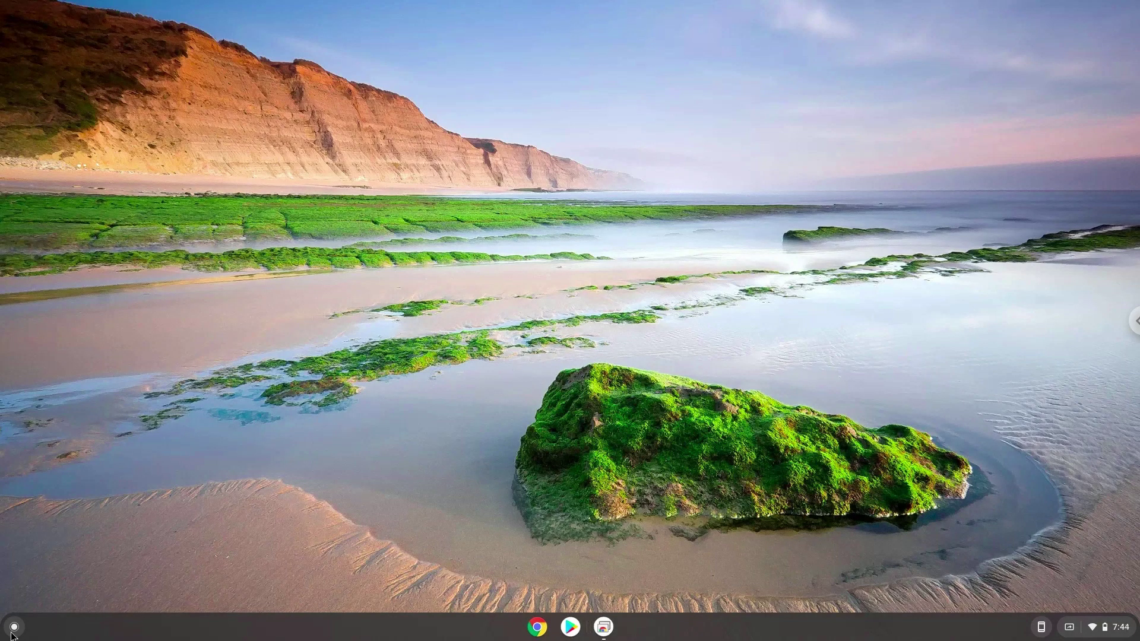
Step: Show the Linux files folder in Files, where untitled.mp3 now appears
click(14, 626)
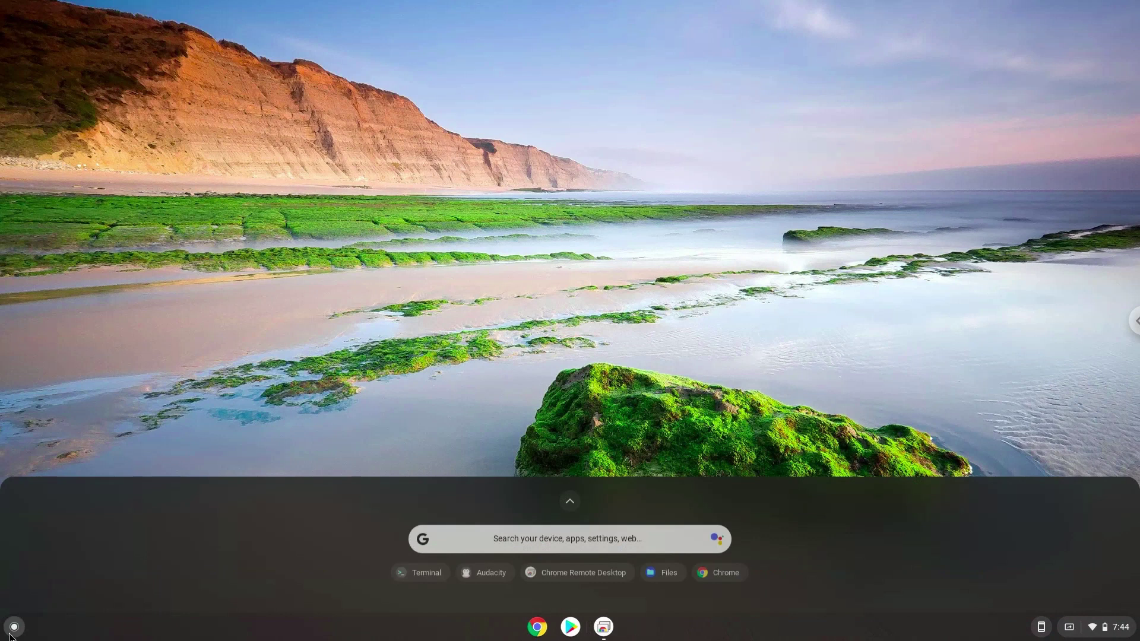
click(575, 502)
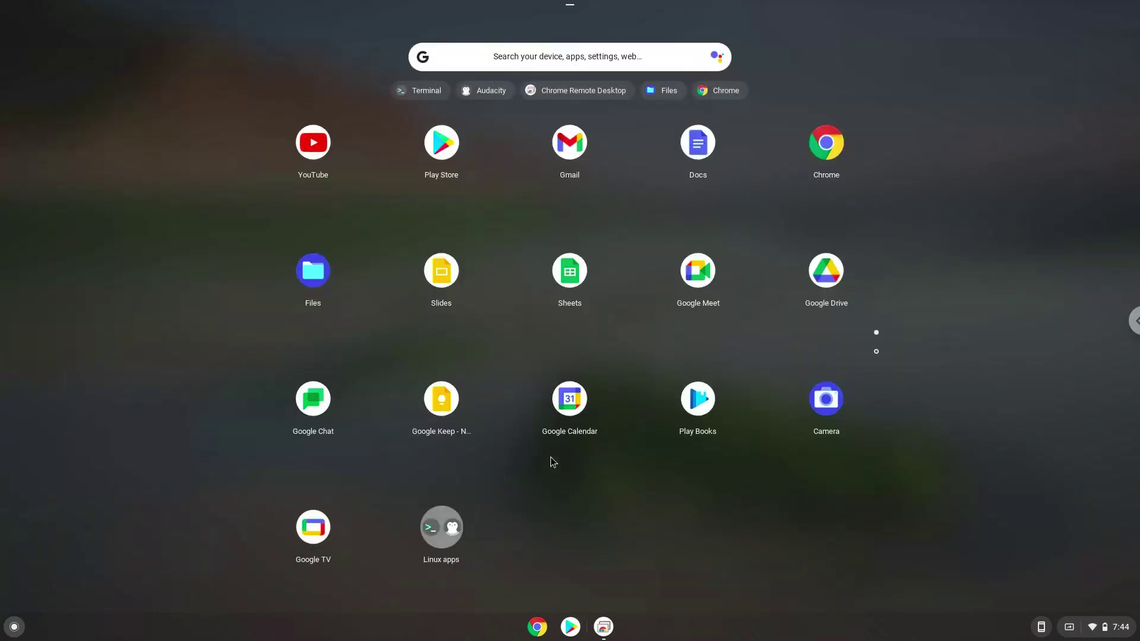
click(314, 272)
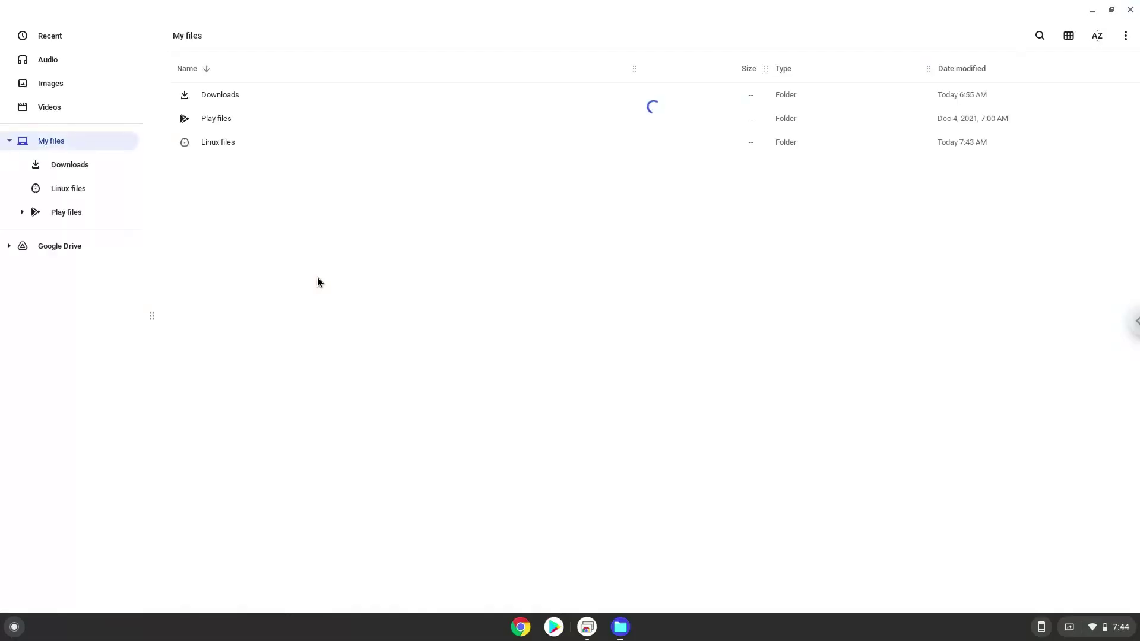
click(73, 191)
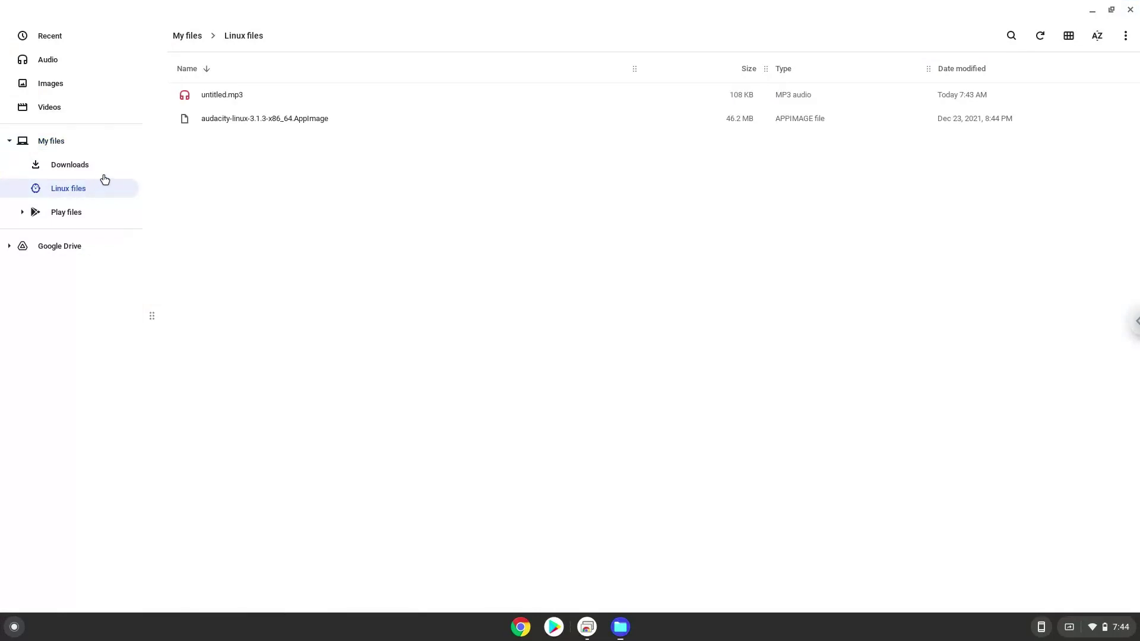